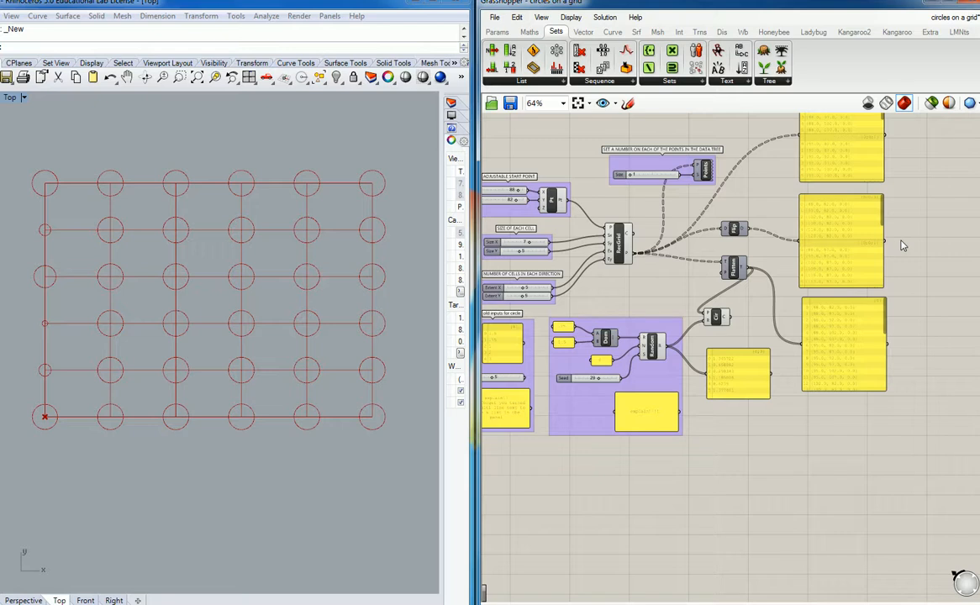
Step: Move the Flip and Flatten components with their panels away from the main definition and place the unflattened grid point panel beside RecGrid
{"action": "left_click_drag", "start_coordinate": [925, 193], "coordinate": [740, 297]}
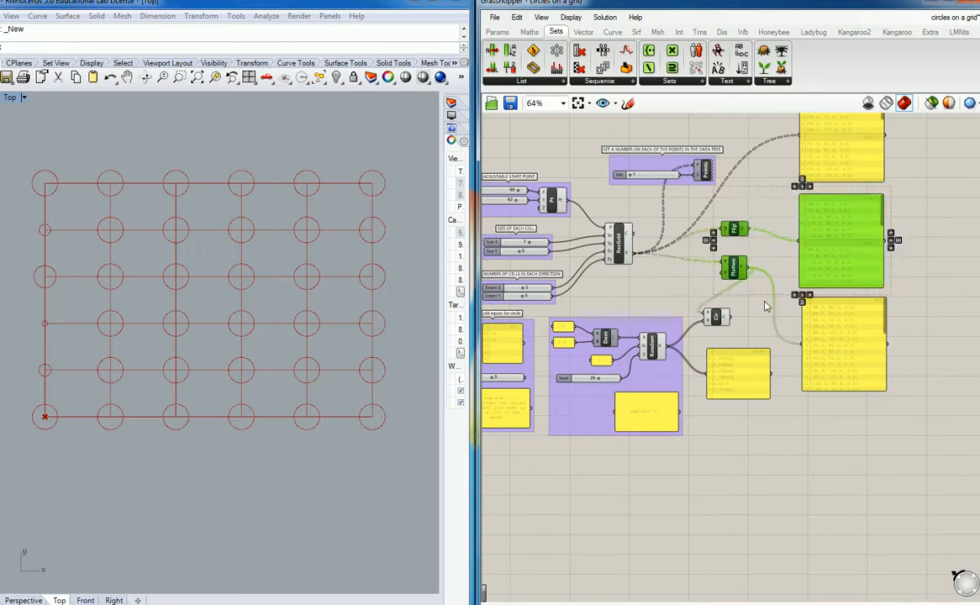
{"action": "left_click", "coordinate": [859, 340], "text": "shift"}
{"action": "left_click_drag", "start_coordinate": [862, 341], "coordinate": [774, 164]}
{"action": "left_click_drag", "start_coordinate": [555, 196], "coordinate": [548, 380]}
{"action": "scroll", "coordinate": [629, 321], "scroll_direction": "down", "scroll_amount": 3}
{"action": "right_click_drag", "start_coordinate": [643, 376], "coordinate": [777, 338]}
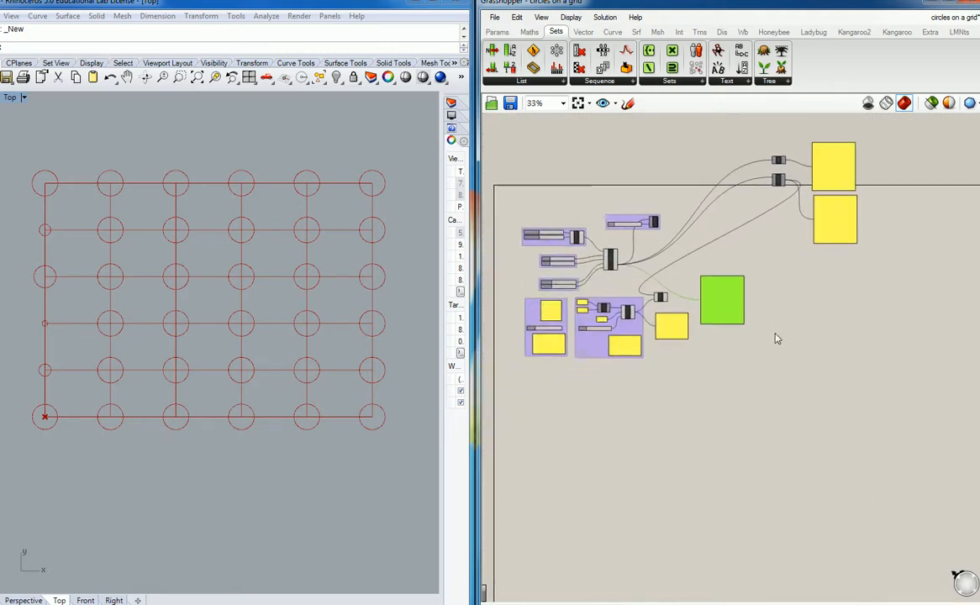
{"action": "left_click_drag", "start_coordinate": [722, 300], "coordinate": [703, 263]}
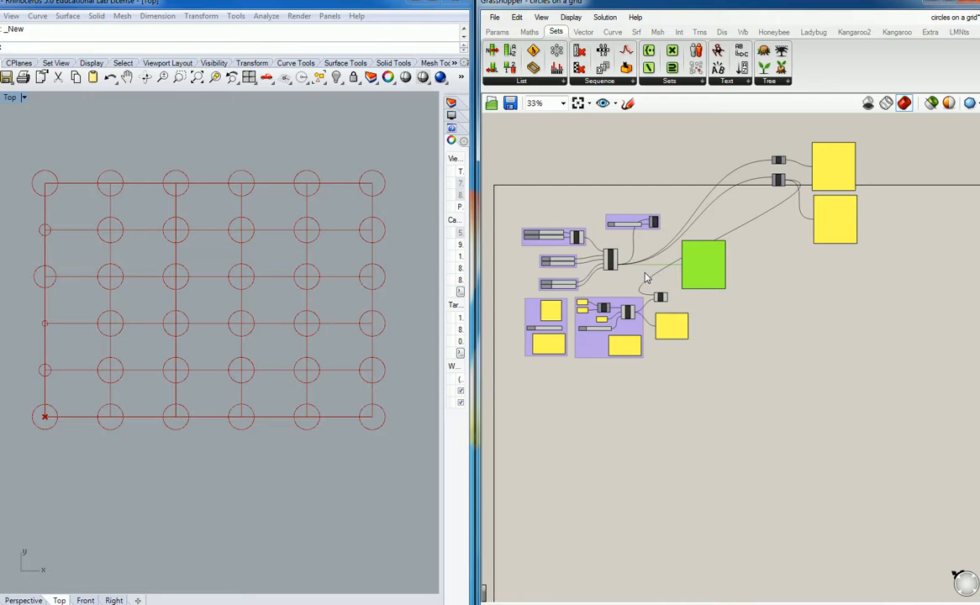
Step: Try to add RecGrid's point output to the Circle component's plane input alongside the existing Flatten wire
{"action": "scroll", "coordinate": [646, 277], "scroll_direction": "up", "scroll_amount": 2}
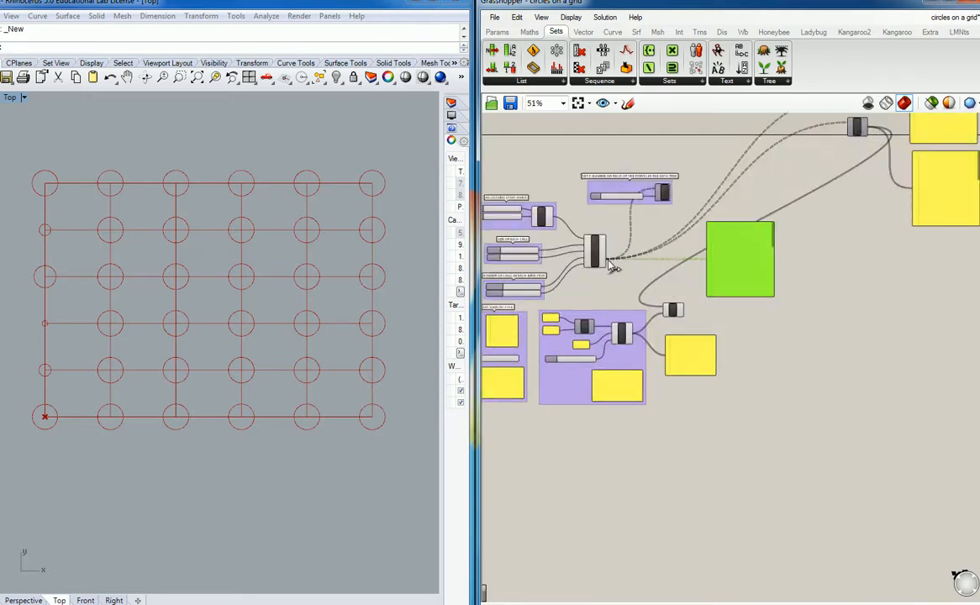
{"action": "scroll", "coordinate": [626, 296], "scroll_direction": "up", "scroll_amount": 4}
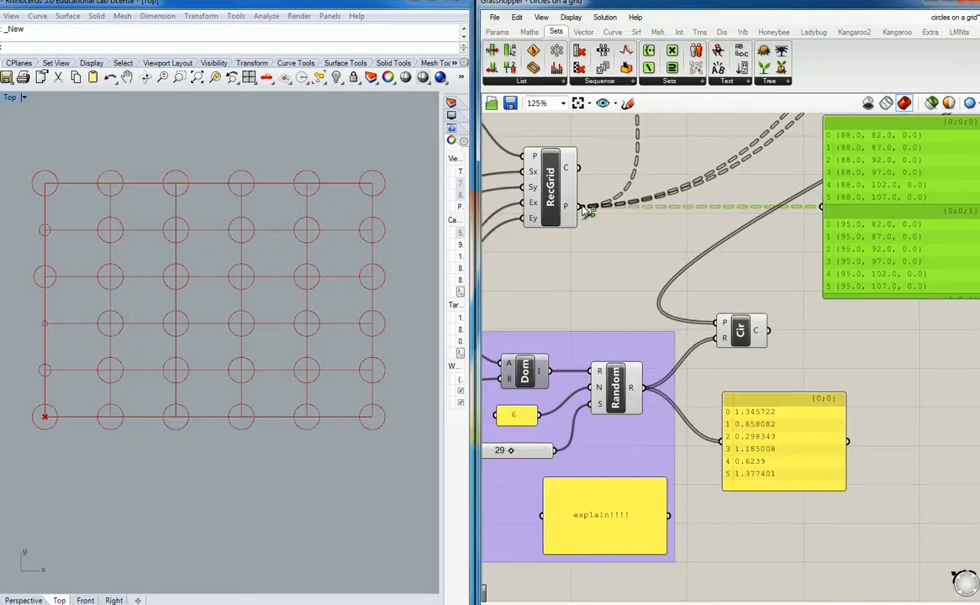
{"action": "mouse_move", "coordinate": [586, 209]}
{"action": "left_mouse_down"}
{"action": "mouse_move", "coordinate": [626, 246]}
{"action": "mouse_move", "coordinate": [654, 303]}
{"action": "mouse_move", "coordinate": [714, 325]}
{"action": "left_mouse_up"}
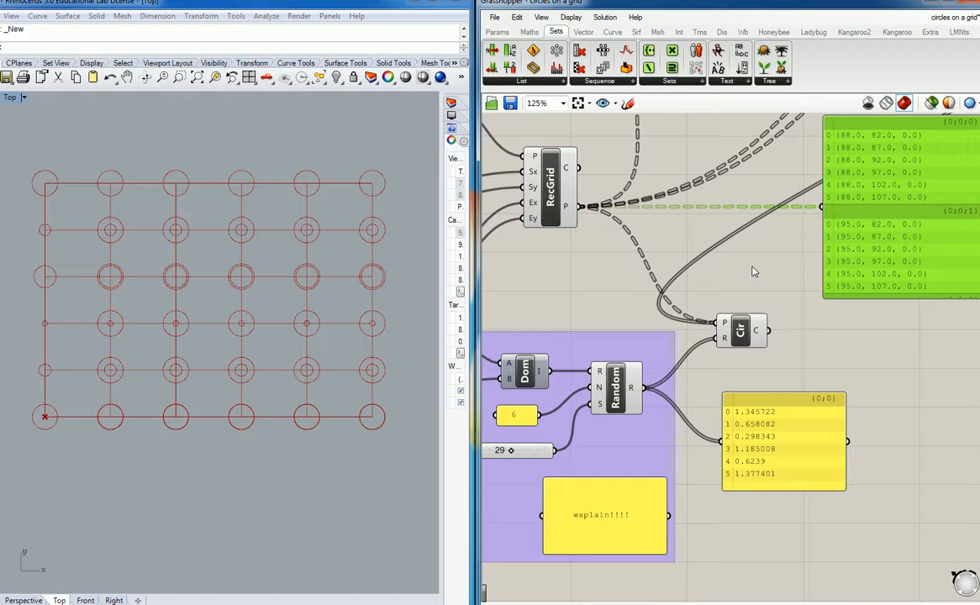
{"action": "scroll", "coordinate": [758, 265], "scroll_direction": "down", "scroll_amount": 4}
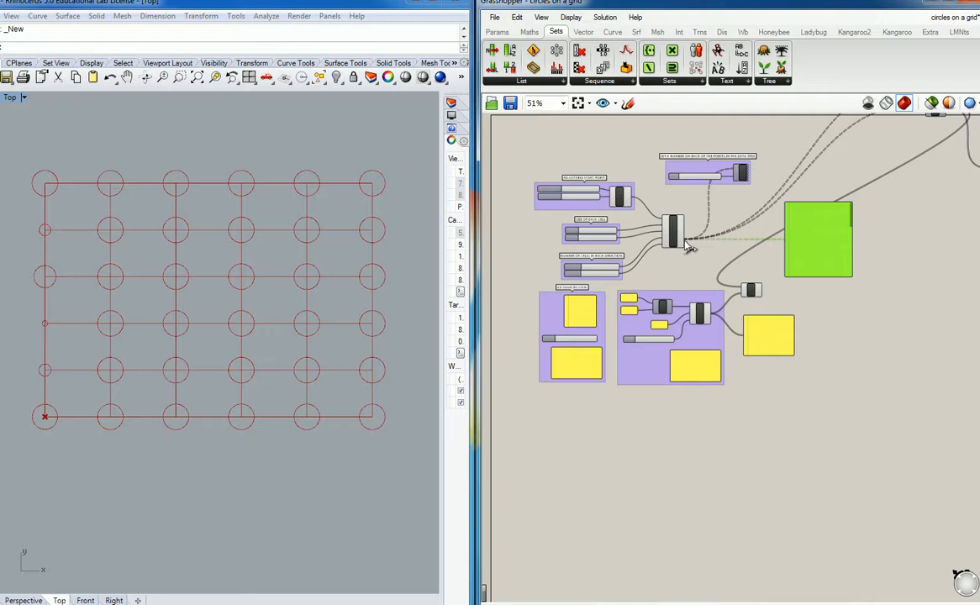
Step: Disconnect the existing source from the Circle component's plane input and wire RecGrid's point output into it
{"action": "right_click_drag", "start_coordinate": [926, 217], "coordinate": [889, 264]}
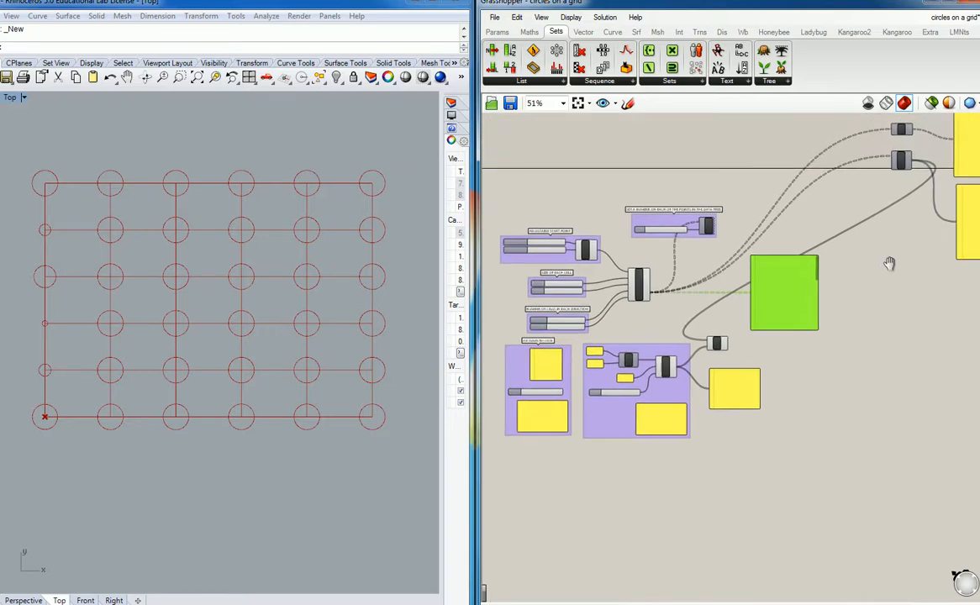
{"action": "scroll", "coordinate": [713, 345], "scroll_direction": "up", "scroll_amount": 8}
{"action": "right_click", "coordinate": [712, 346]}
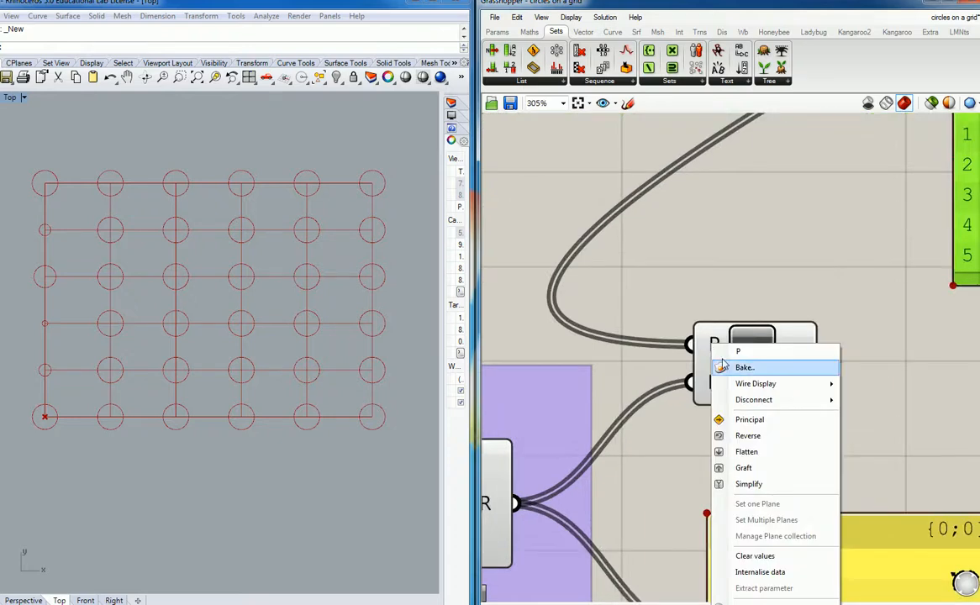
{"action": "mouse_move", "coordinate": [790, 400]}
{"action": "left_click", "coordinate": [937, 404]}
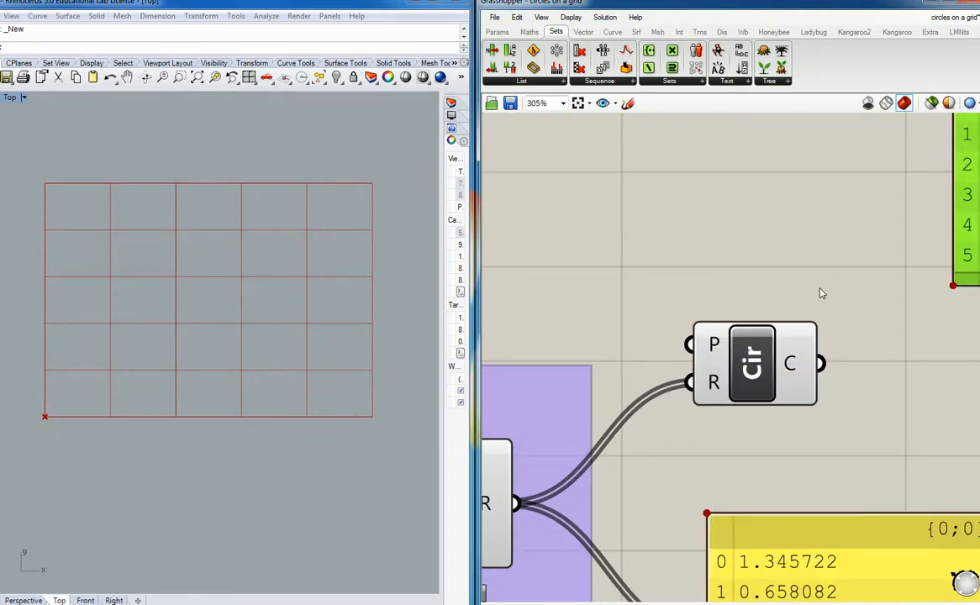
{"action": "scroll", "coordinate": [813, 278], "scroll_direction": "down", "scroll_amount": 1}
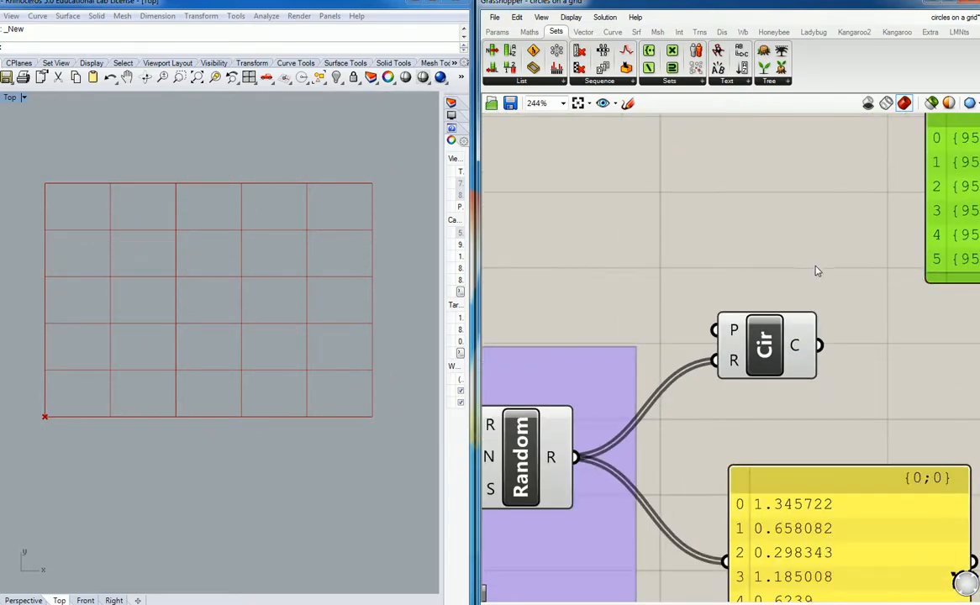
{"action": "scroll", "coordinate": [818, 269], "scroll_direction": "down", "scroll_amount": 4}
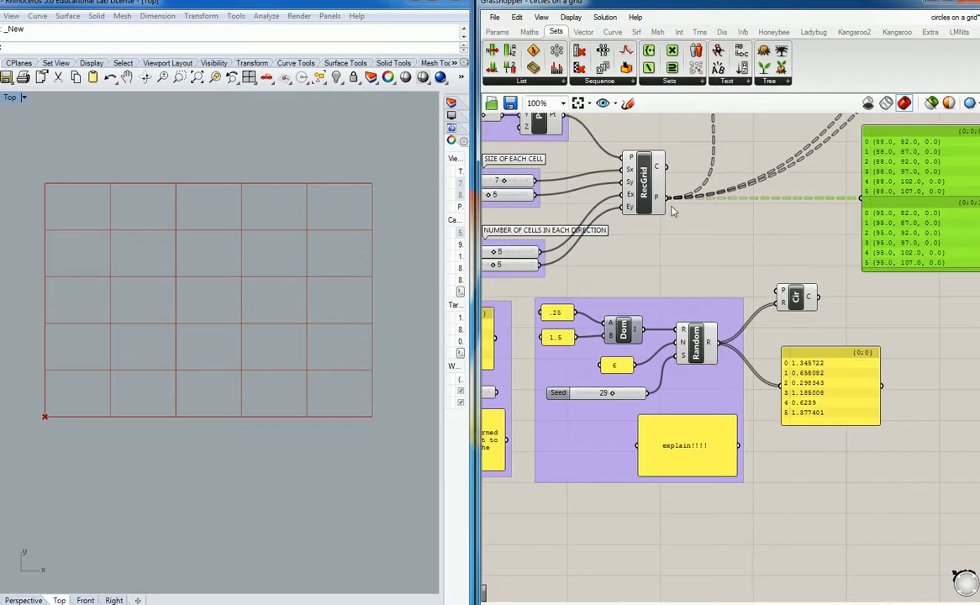
{"action": "left_click_drag", "start_coordinate": [665, 199], "coordinate": [783, 291]}
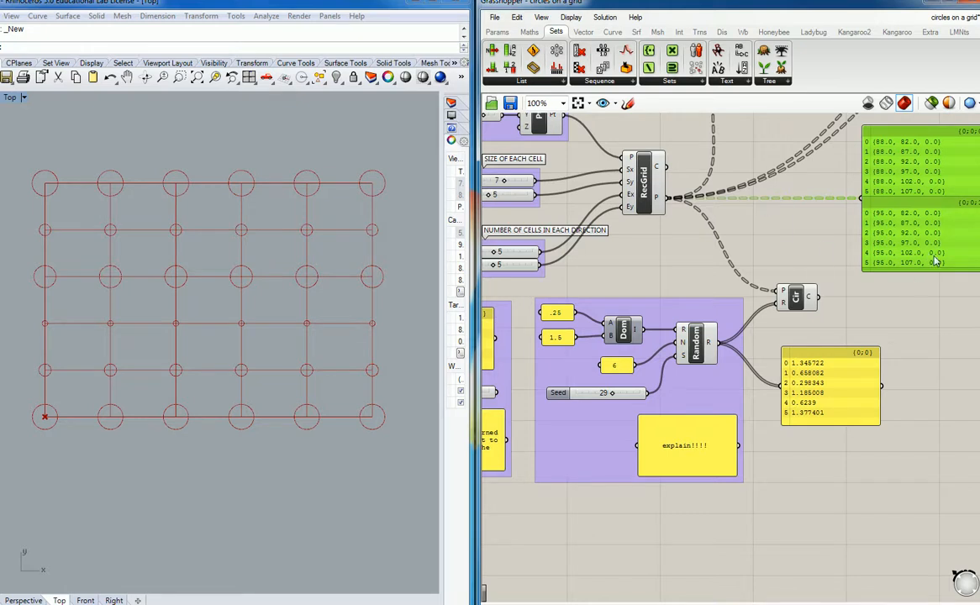
Step: Move the unflattened point panel out of the way and bring the Flatten component and its panel back near RecGrid
{"action": "right_click_drag", "start_coordinate": [951, 313], "coordinate": [897, 351]}
{"action": "scroll", "coordinate": [894, 361], "scroll_direction": "down", "scroll_amount": 2}
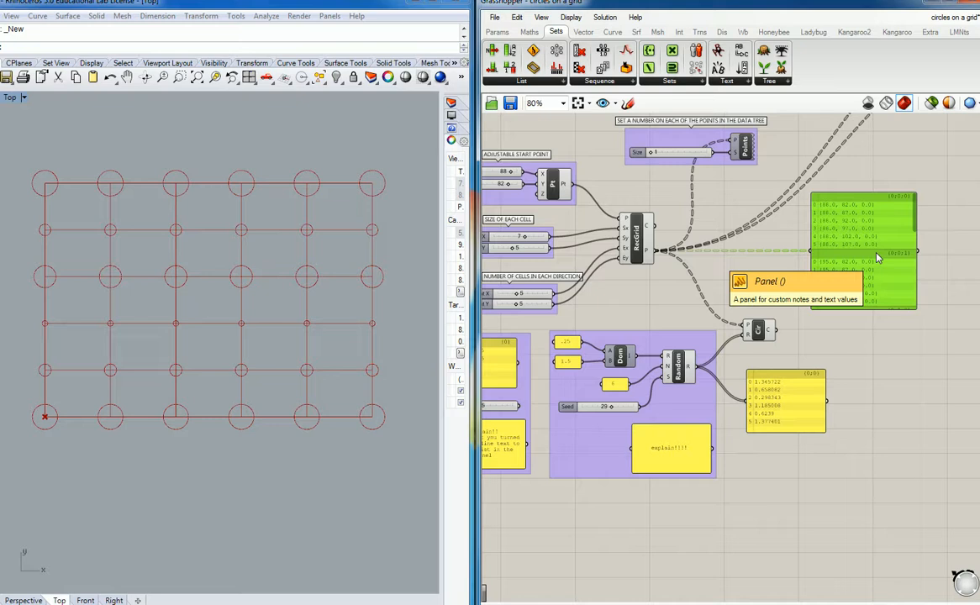
{"action": "scroll", "coordinate": [878, 256], "scroll_direction": "down", "scroll_amount": 5}
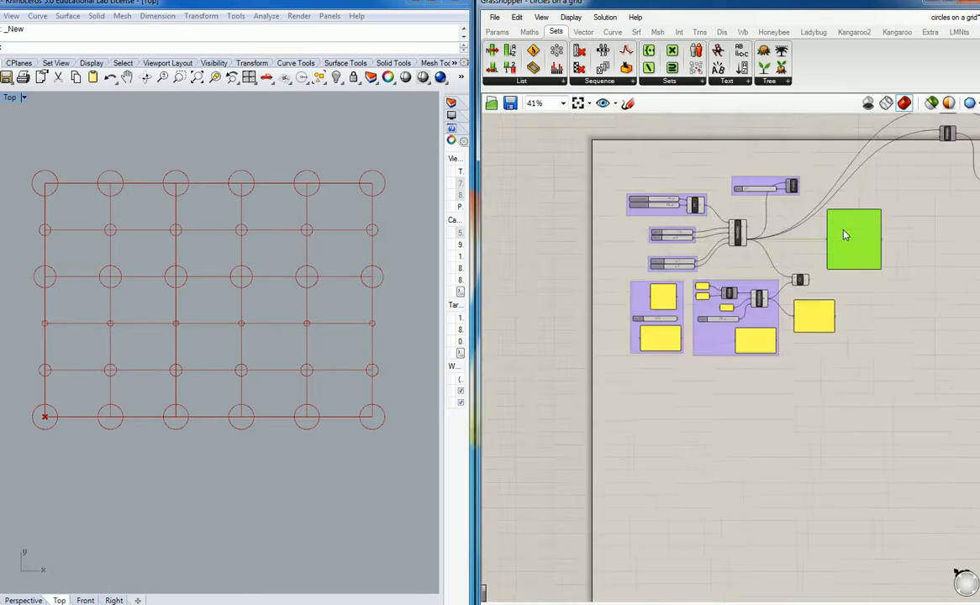
{"action": "right_click_drag", "start_coordinate": [874, 252], "coordinate": [757, 319]}
{"action": "left_click_drag", "start_coordinate": [708, 322], "coordinate": [842, 142]}
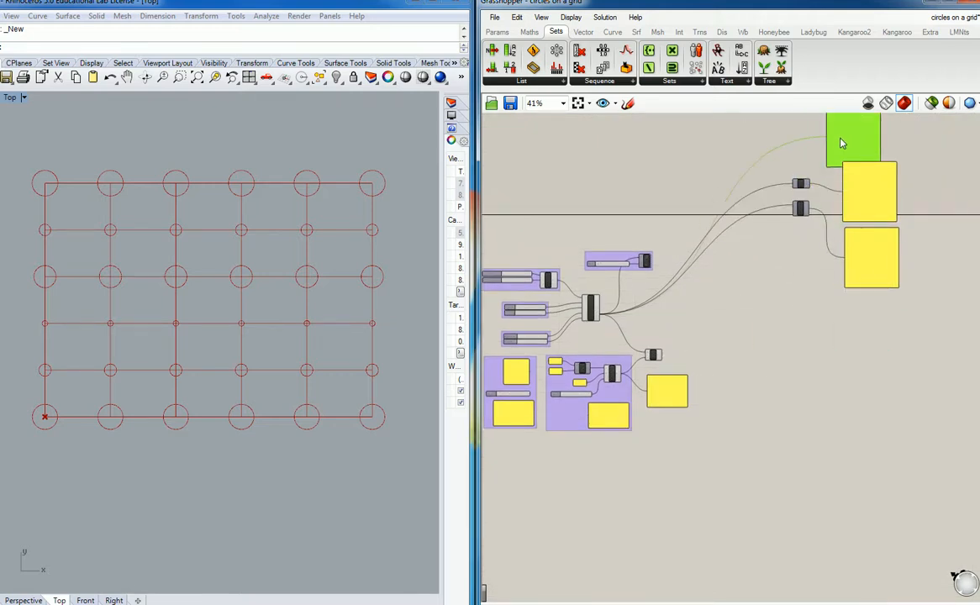
{"action": "left_click_drag", "start_coordinate": [801, 209], "coordinate": [742, 320]}
{"action": "left_click", "coordinate": [866, 264], "text": "shift"}
{"action": "left_click", "coordinate": [822, 297]}
{"action": "scroll", "coordinate": [682, 324], "scroll_direction": "up", "scroll_amount": 4}
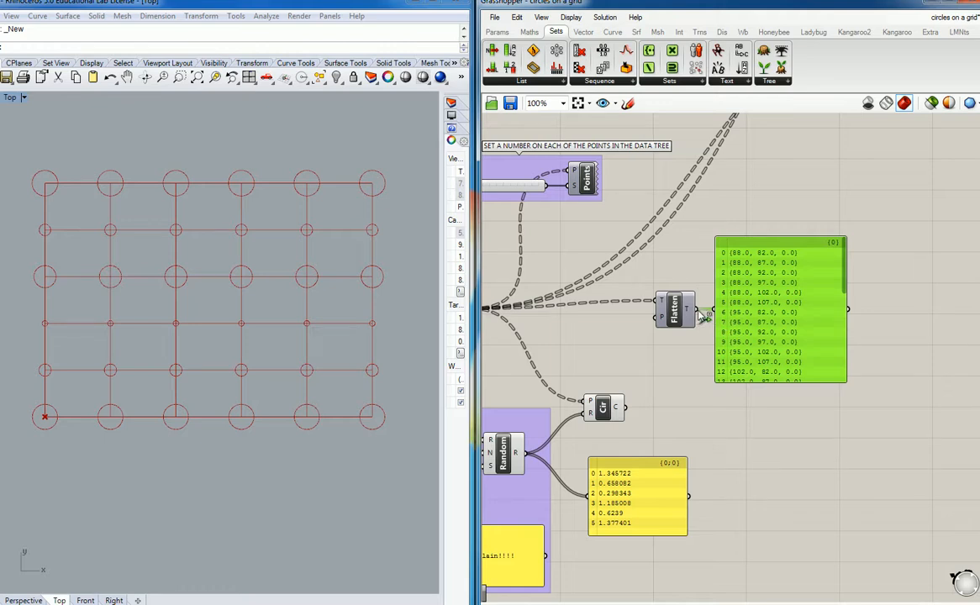
Step: Wire the Flatten output into the Circle component's plane input and disconnect RecGrid's point output from that input
{"action": "left_click_drag", "start_coordinate": [705, 315], "coordinate": [587, 402]}
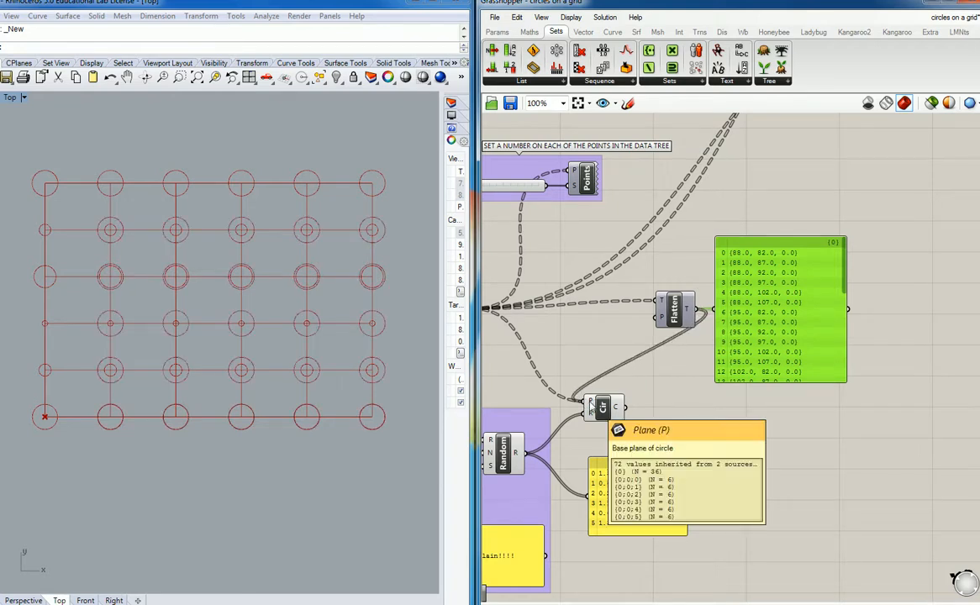
{"action": "right_click", "coordinate": [591, 407]}
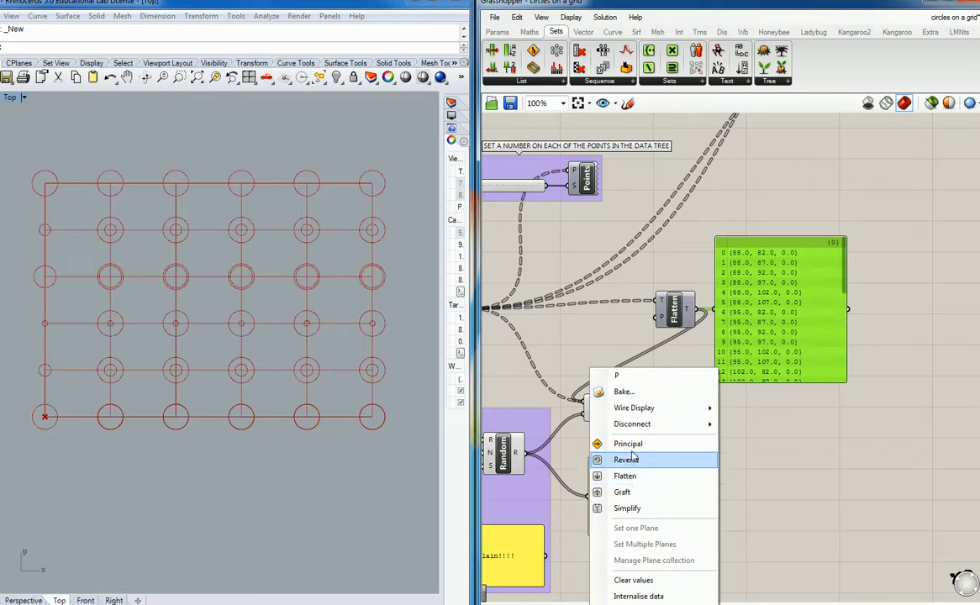
{"action": "mouse_move", "coordinate": [672, 424]}
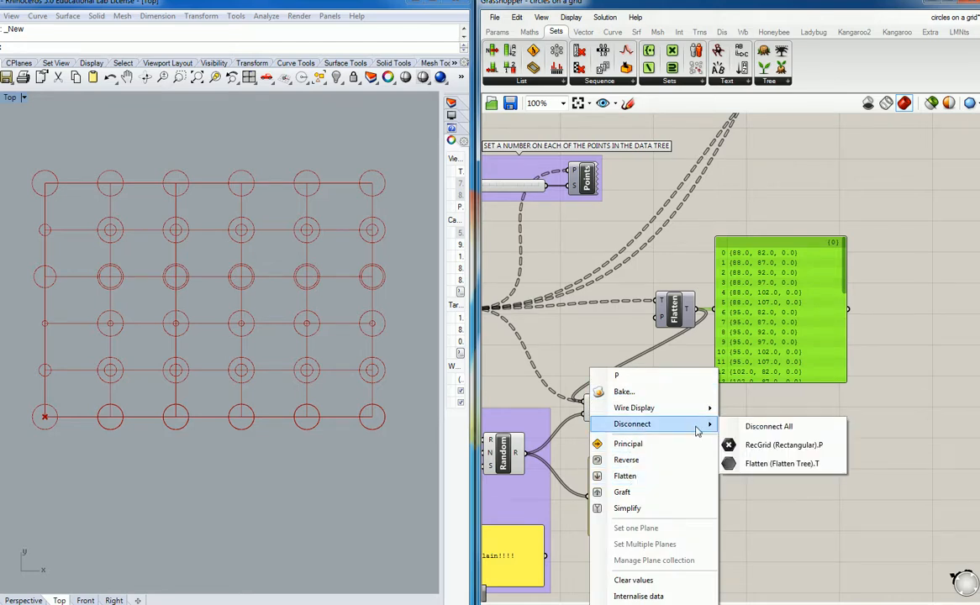
{"action": "left_click", "coordinate": [752, 446]}
Step: Rearrange the canvas so Flatten sits just after RecGrid, with its panel above and the Random group, Circle and radius panel below
{"action": "right_click_drag", "start_coordinate": [813, 459], "coordinate": [851, 365]}
{"action": "scroll", "coordinate": [851, 364], "scroll_direction": "down", "scroll_amount": 4}
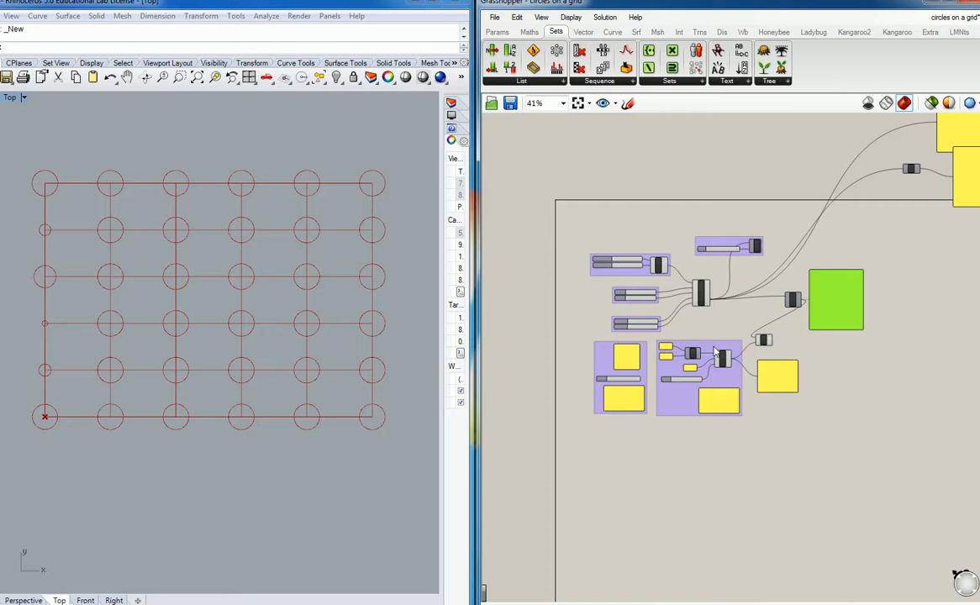
{"action": "left_click_drag", "start_coordinate": [791, 329], "coordinate": [668, 429]}
{"action": "left_click_drag", "start_coordinate": [704, 378], "coordinate": [845, 398]}
{"action": "left_click_drag", "start_coordinate": [827, 313], "coordinate": [856, 280]}
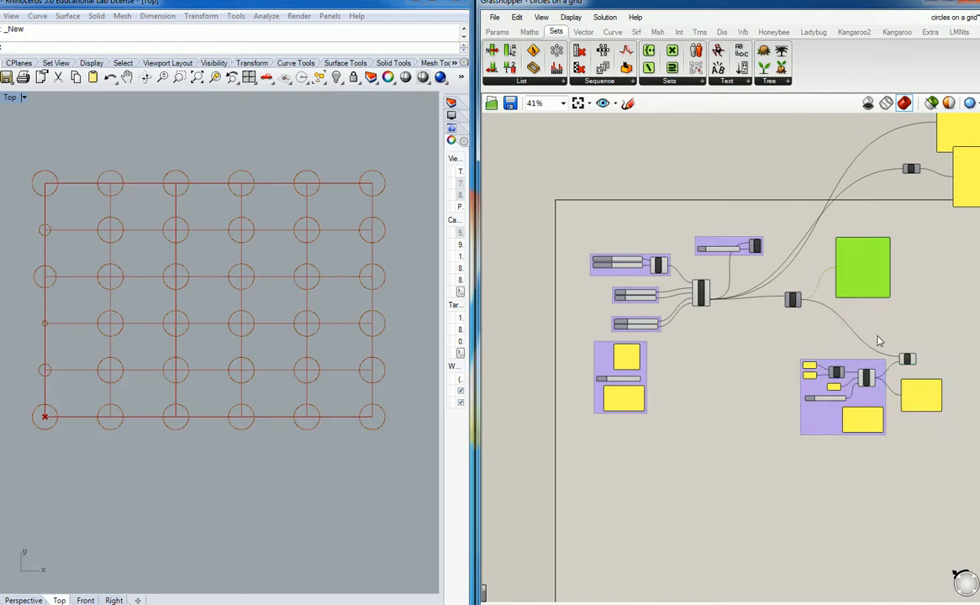
{"action": "left_click_drag", "start_coordinate": [790, 307], "coordinate": [747, 329]}
{"action": "left_click_drag", "start_coordinate": [944, 340], "coordinate": [753, 406]}
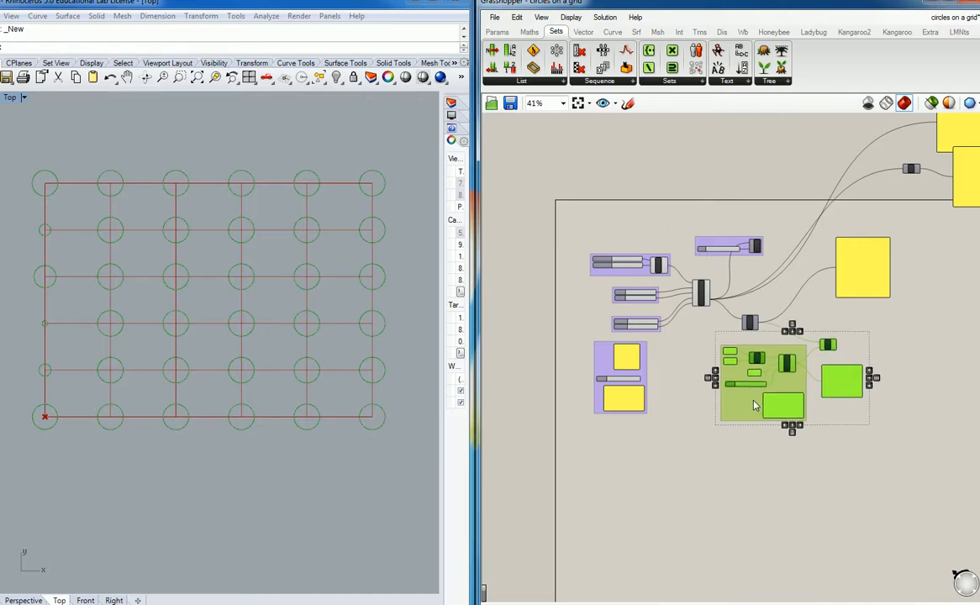
{"action": "left_click", "coordinate": [838, 318]}
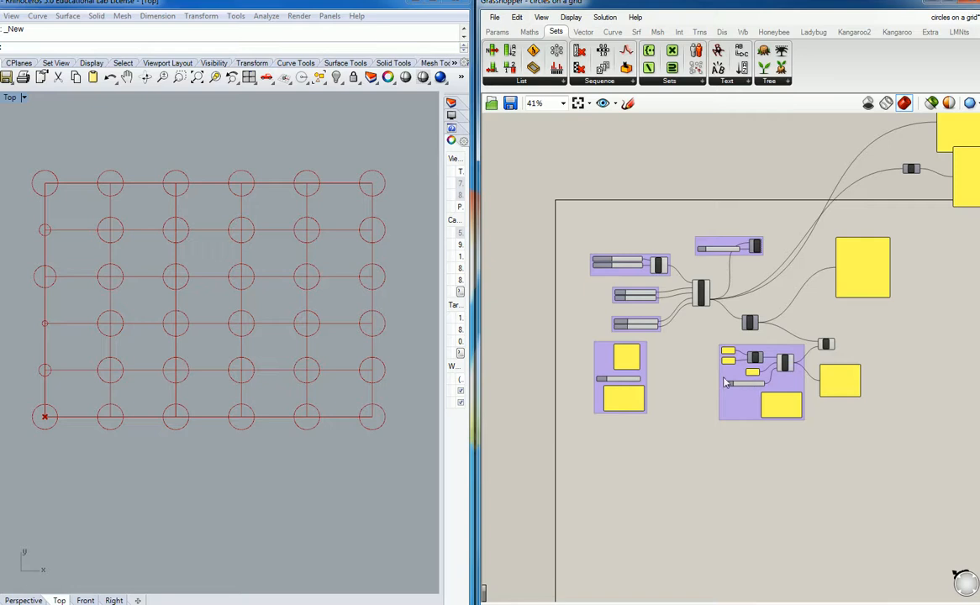
{"action": "left_click_drag", "start_coordinate": [749, 322], "coordinate": [764, 326]}
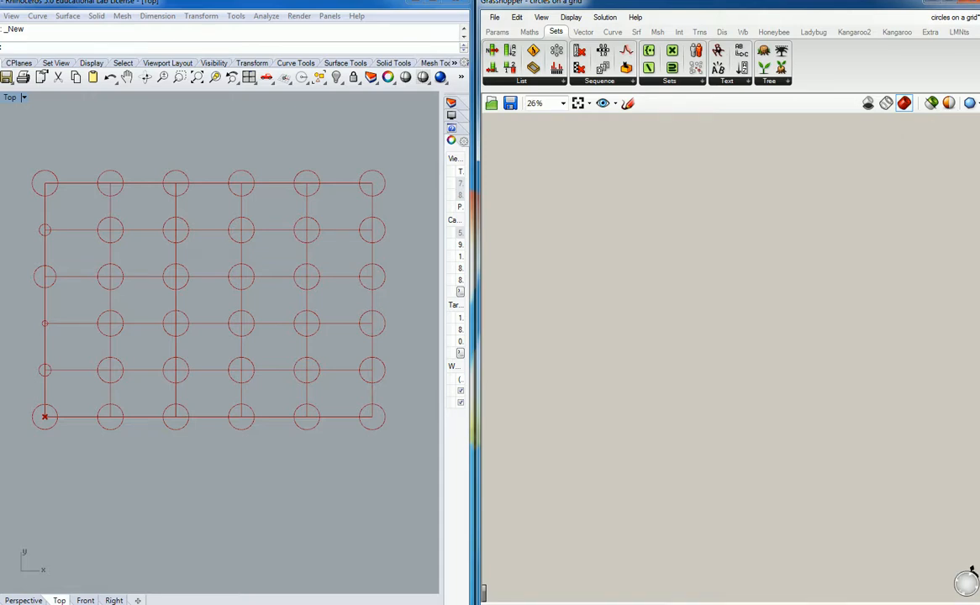
Step: Add a List Length component to the canvas near the Circle component
{"action": "scroll", "coordinate": [756, 409], "scroll_direction": "up", "scroll_amount": 4}
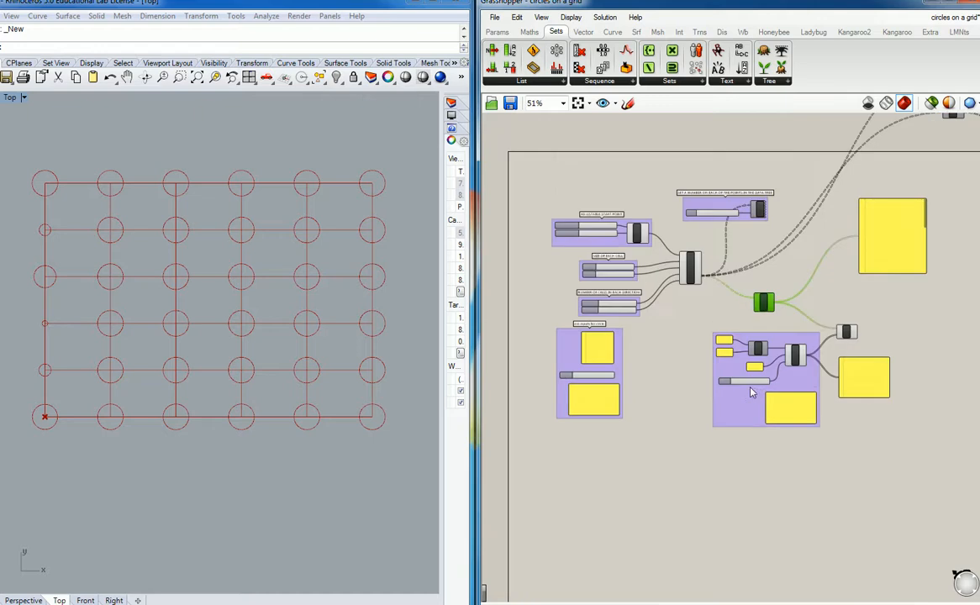
{"action": "right_click_drag", "start_coordinate": [964, 327], "coordinate": [880, 300]}
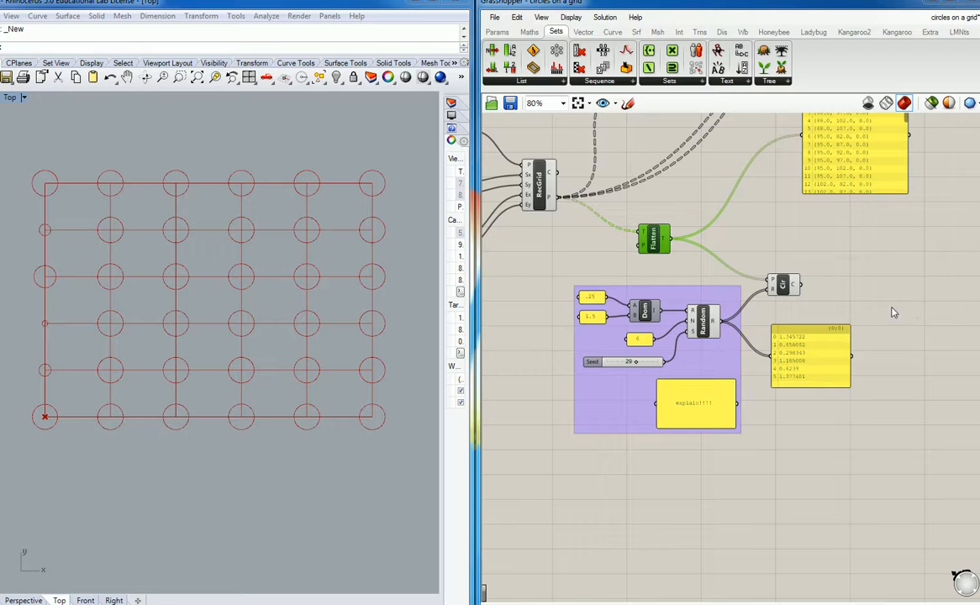
{"action": "double_click", "coordinate": [871, 303]}
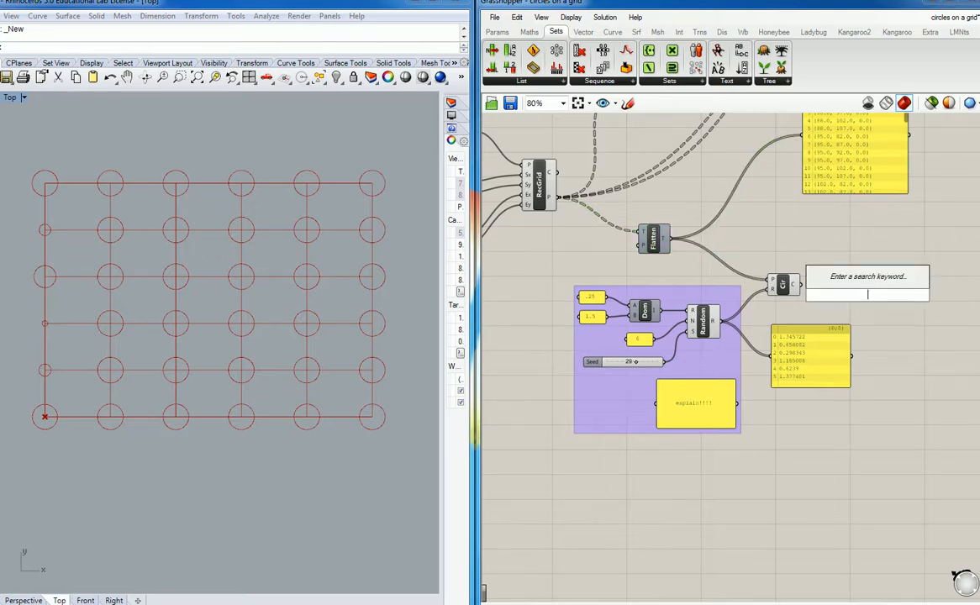
{"action": "type", "text": "list"}
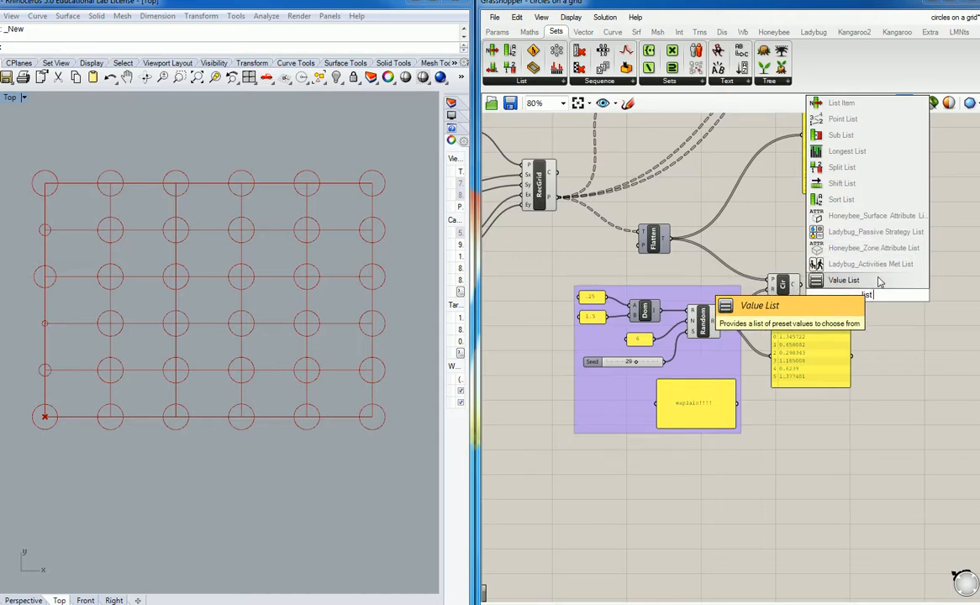
{"action": "type", "text": "le"}
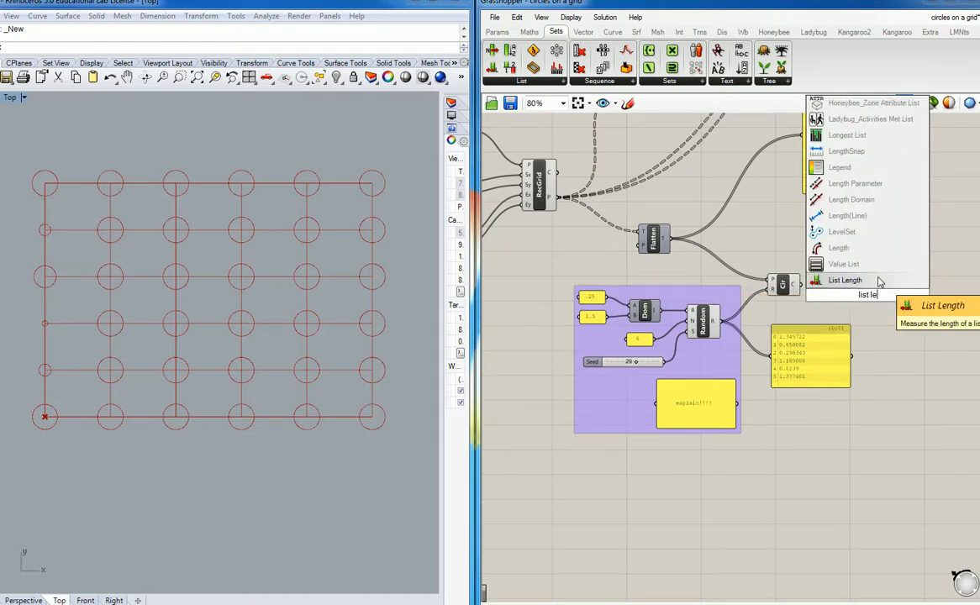
{"action": "left_click", "coordinate": [872, 280]}
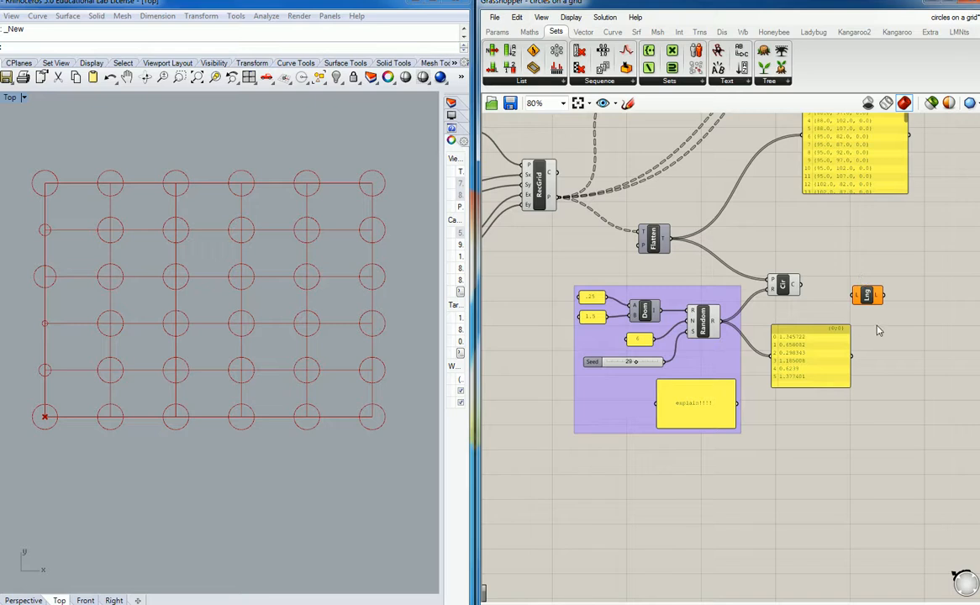
Step: Position the List Length component beside Flatten and wire the Flatten output into its list input
{"action": "left_click_drag", "start_coordinate": [881, 296], "coordinate": [861, 288]}
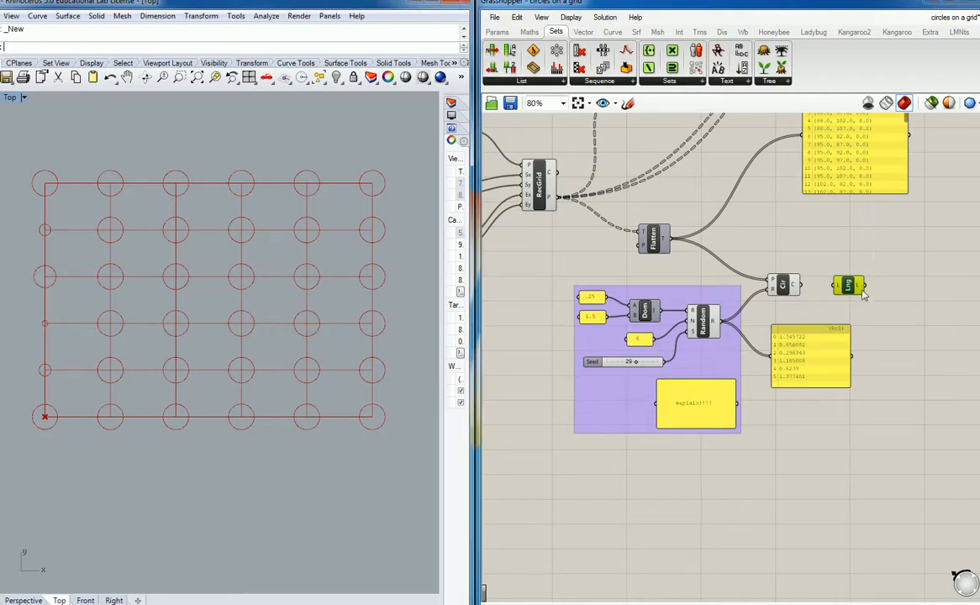
{"action": "left_click_drag", "start_coordinate": [849, 286], "coordinate": [849, 281]}
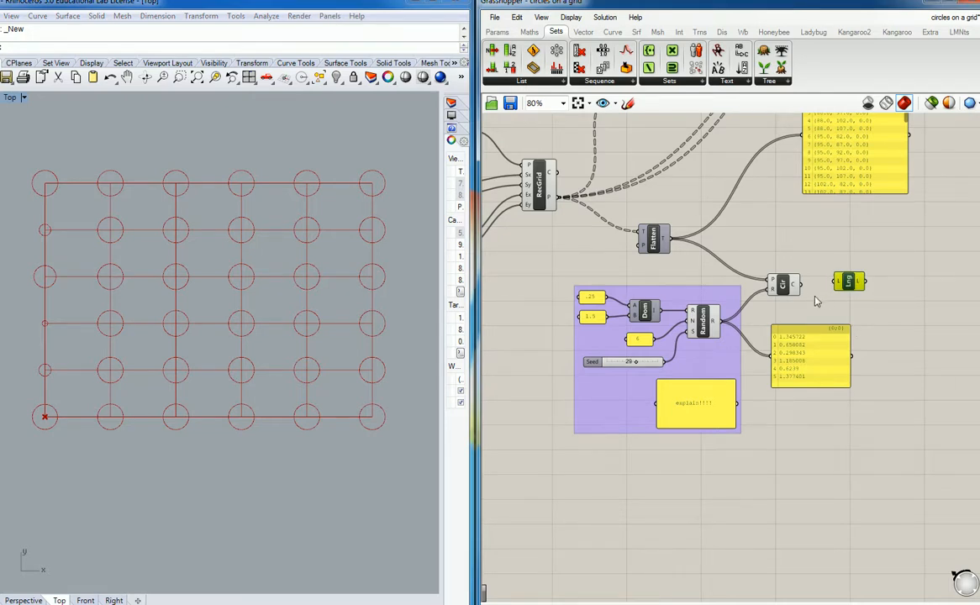
{"action": "left_click_drag", "start_coordinate": [849, 282], "coordinate": [749, 244]}
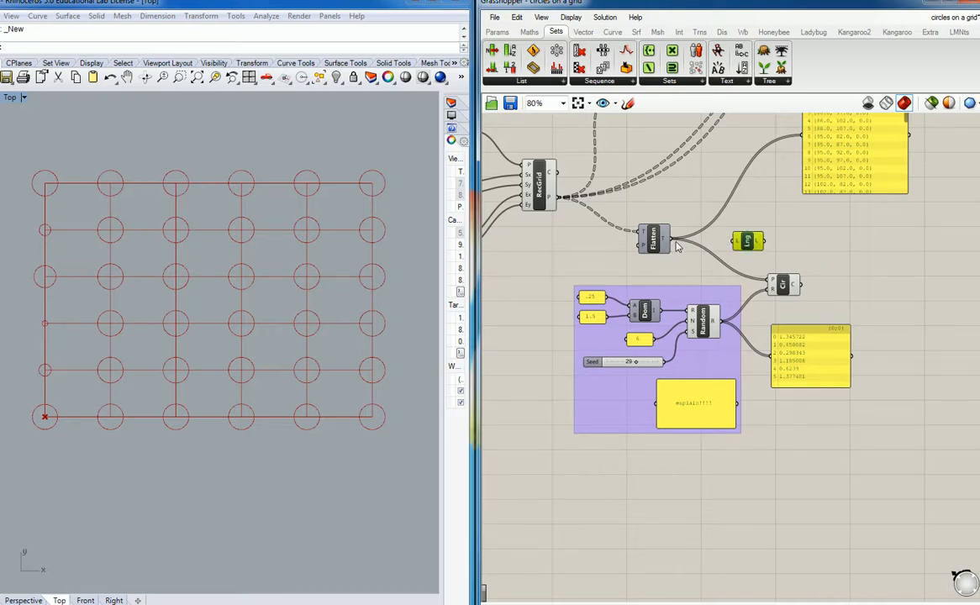
{"action": "left_click_drag", "start_coordinate": [668, 239], "coordinate": [754, 239]}
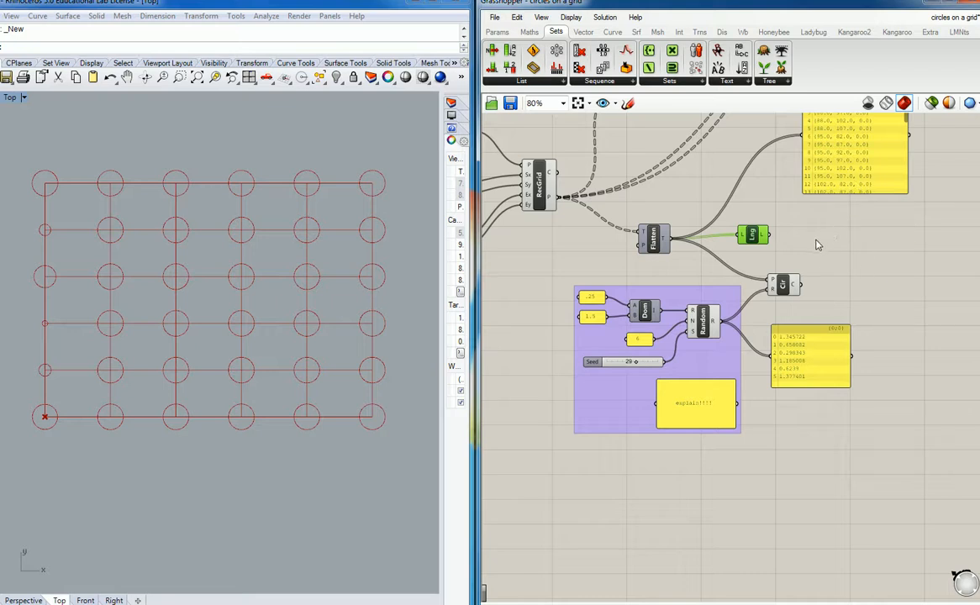
Step: Add a panel beside the List Length component and wire the length output into it
{"action": "left_click_drag", "start_coordinate": [753, 236], "coordinate": [740, 239]}
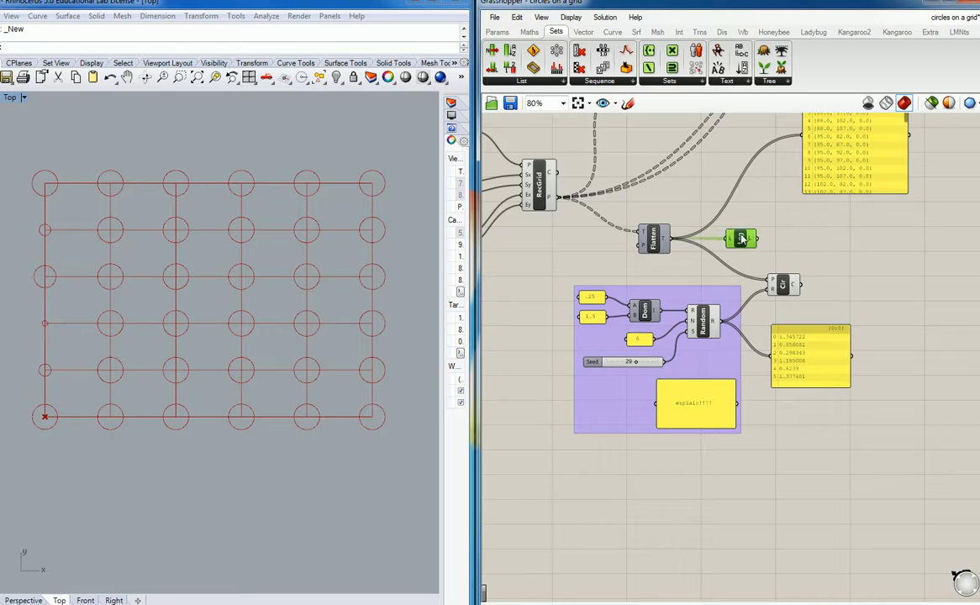
{"action": "double_click", "coordinate": [790, 220]}
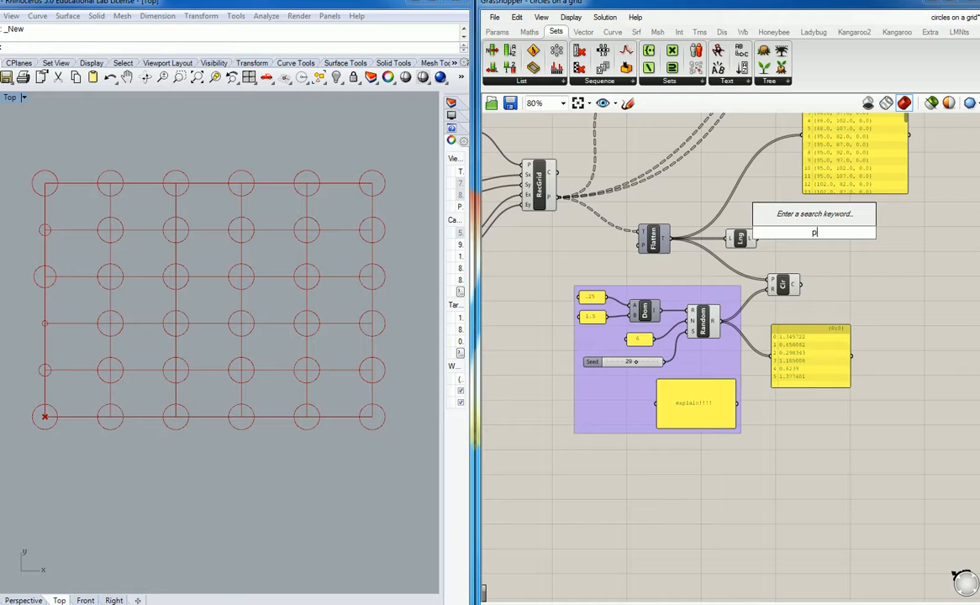
{"action": "type", "text": "panel"}
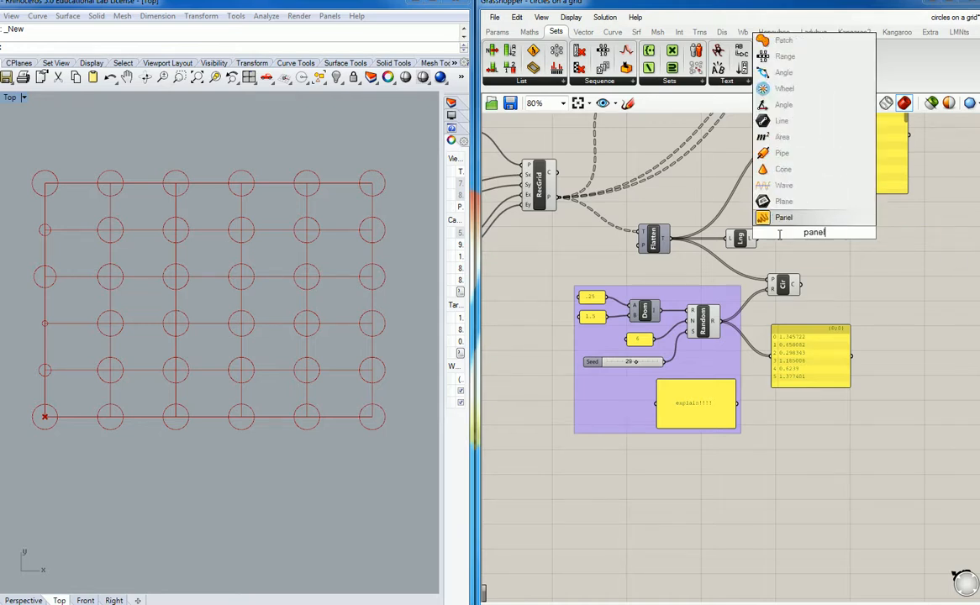
{"action": "left_click", "coordinate": [778, 218]}
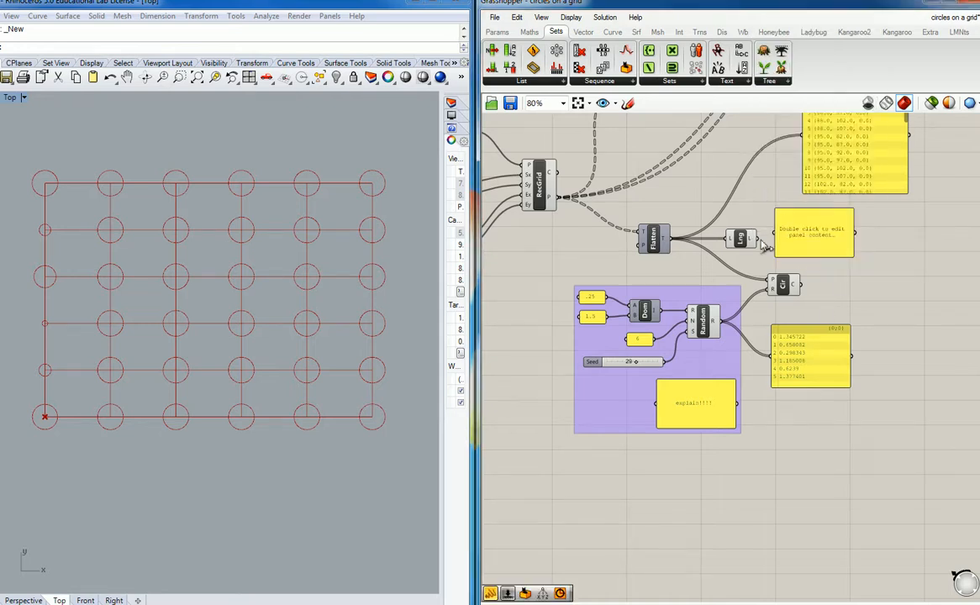
{"action": "left_click_drag", "start_coordinate": [758, 239], "coordinate": [807, 241]}
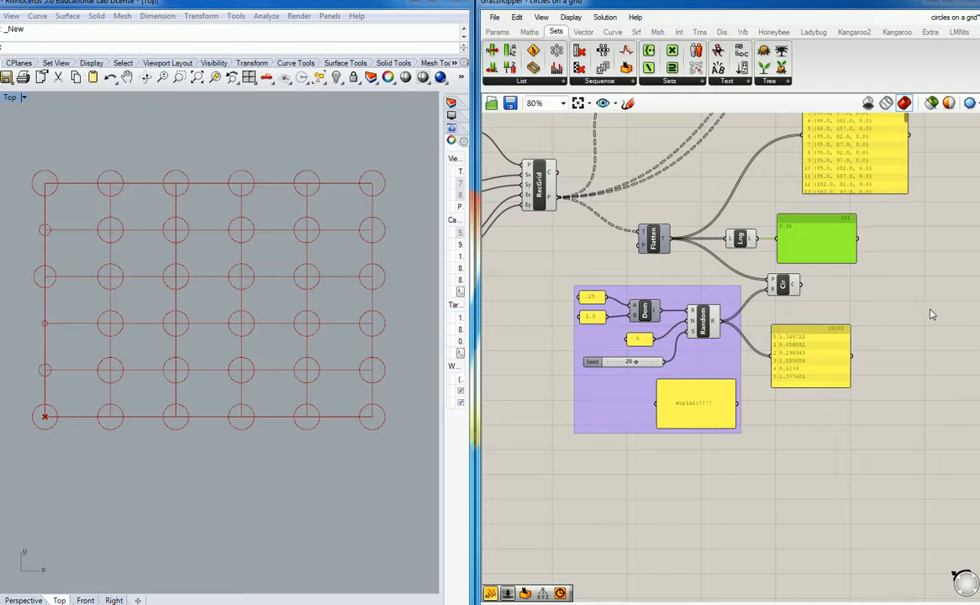
Step: Add a Repeat Data component beyond the list length panel and wire that panel into its length input
{"action": "double_click", "coordinate": [849, 285]}
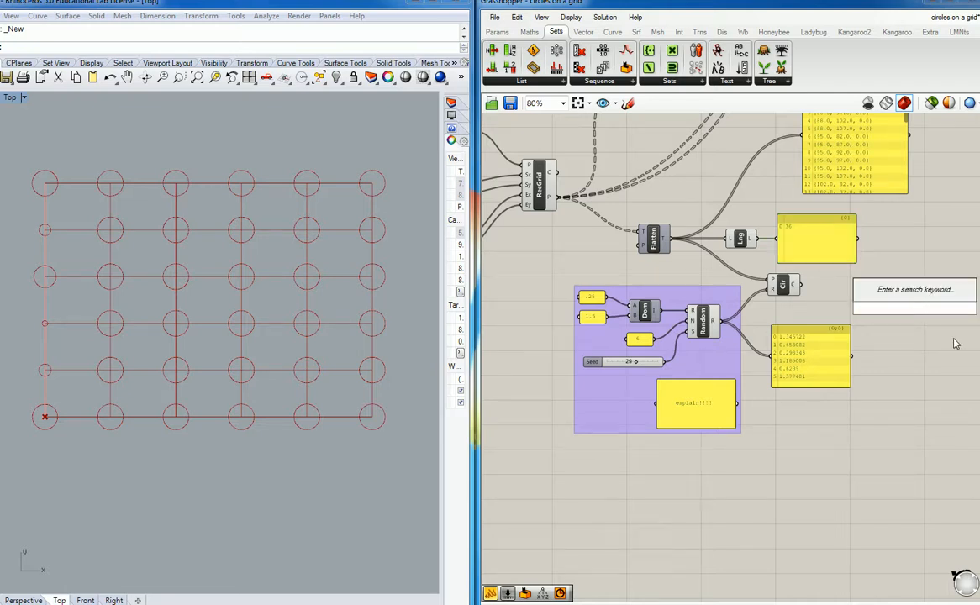
{"action": "type", "text": "repea"}
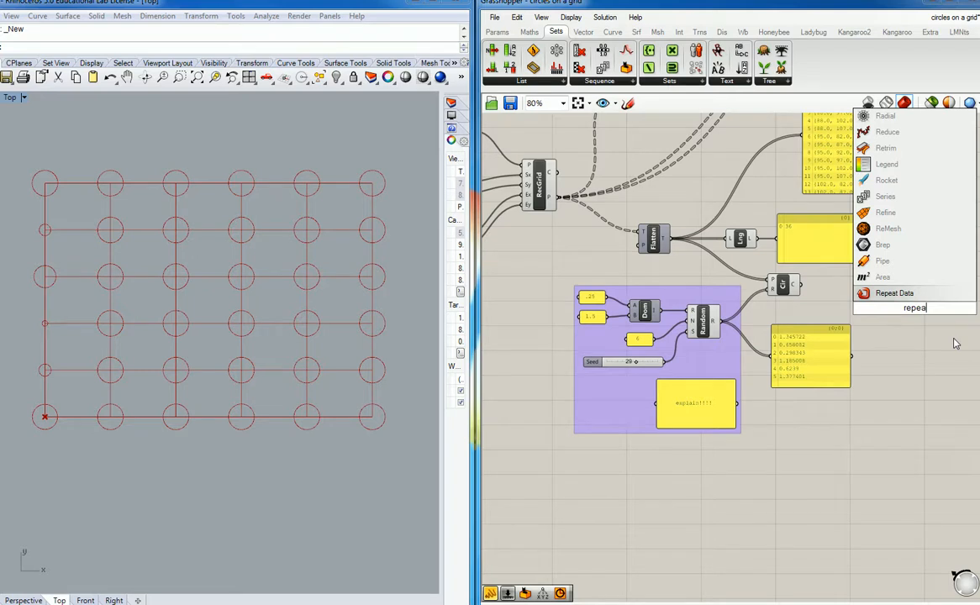
{"action": "left_click", "coordinate": [904, 298]}
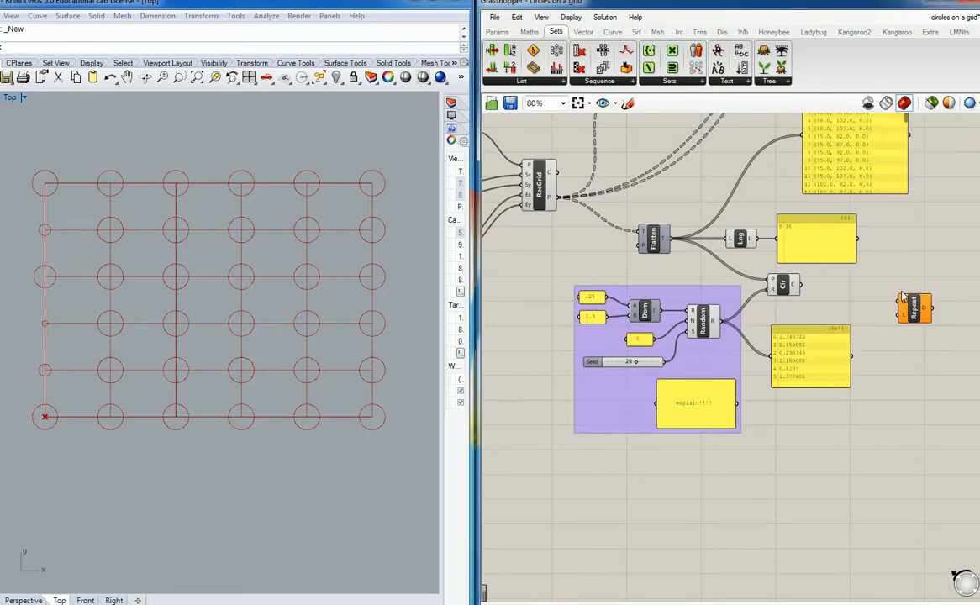
{"action": "left_click_drag", "start_coordinate": [923, 312], "coordinate": [863, 305]}
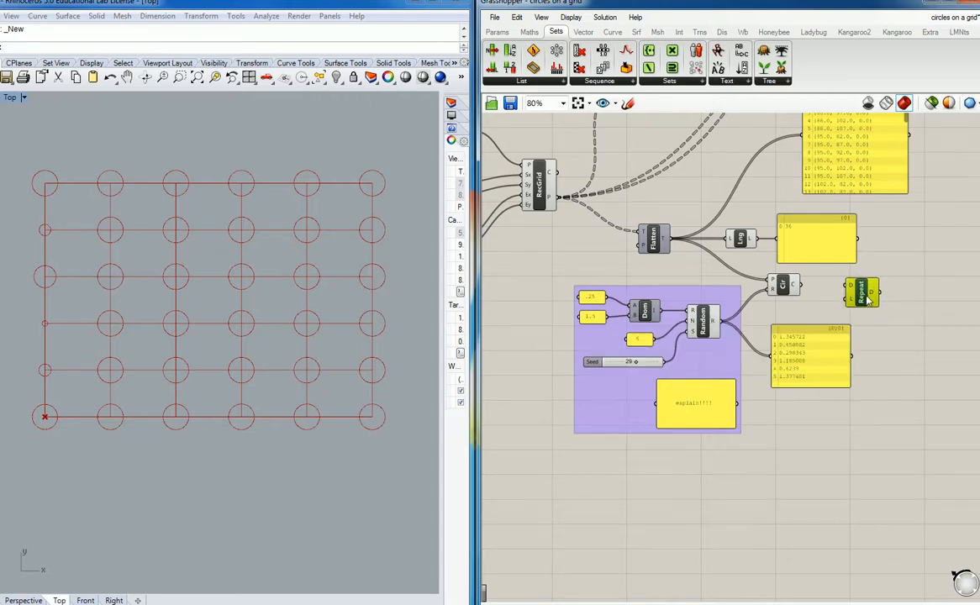
{"action": "left_click_drag", "start_coordinate": [868, 298], "coordinate": [906, 250]}
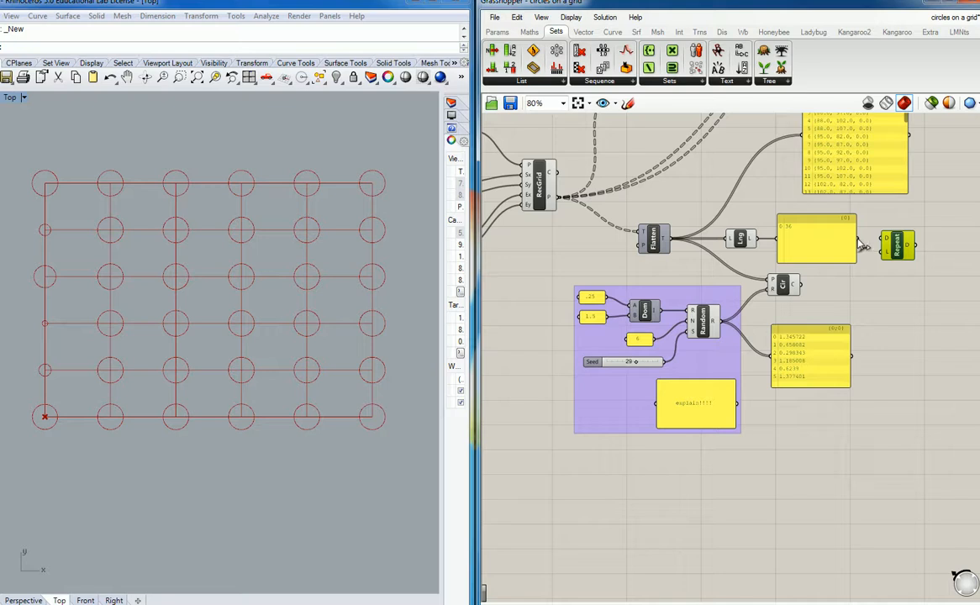
{"action": "left_click_drag", "start_coordinate": [858, 241], "coordinate": [879, 263]}
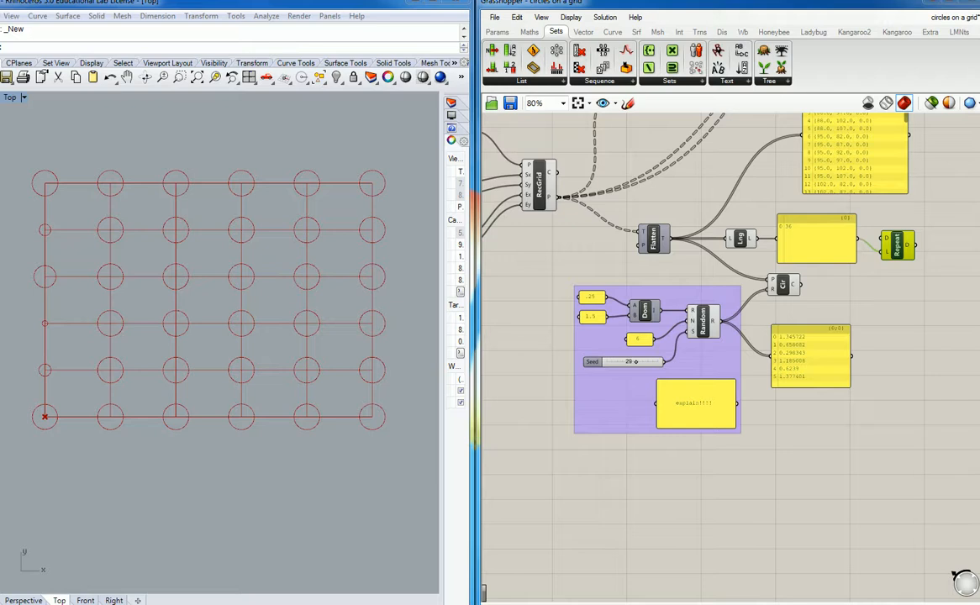
{"action": "left_click_drag", "start_coordinate": [900, 251], "coordinate": [924, 259]}
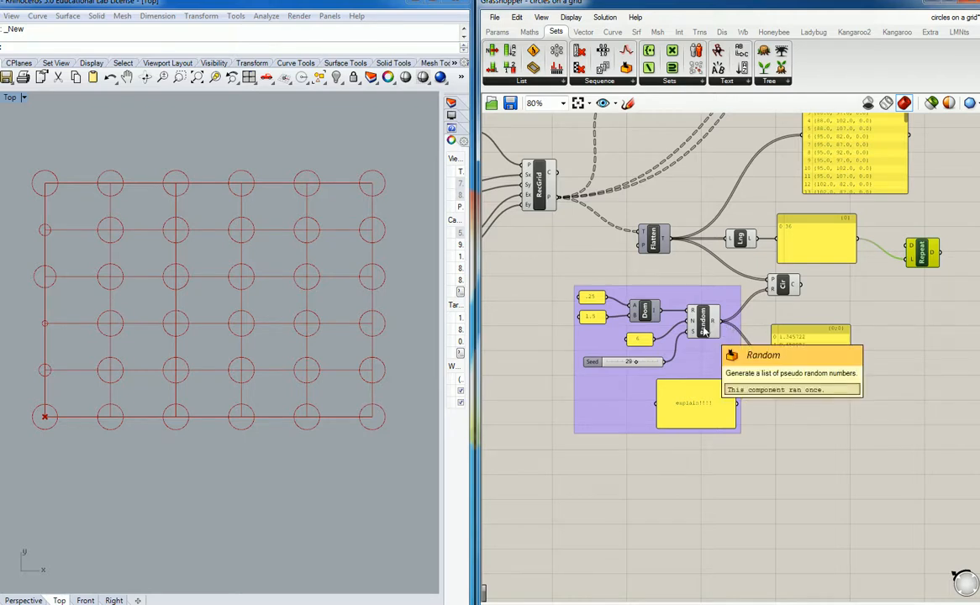
Step: Reposition the random radius panel slightly and wire its output into the data input of Repeat Data
{"action": "left_click", "coordinate": [811, 335]}
{"action": "left_click_drag", "start_coordinate": [811, 334], "coordinate": [800, 326]}
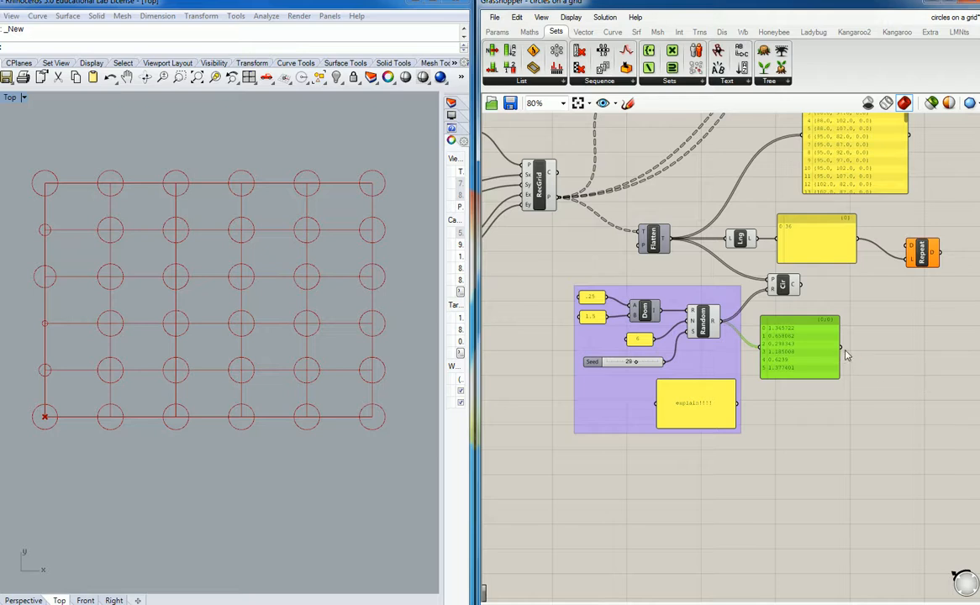
{"action": "left_click_drag", "start_coordinate": [841, 349], "coordinate": [910, 249]}
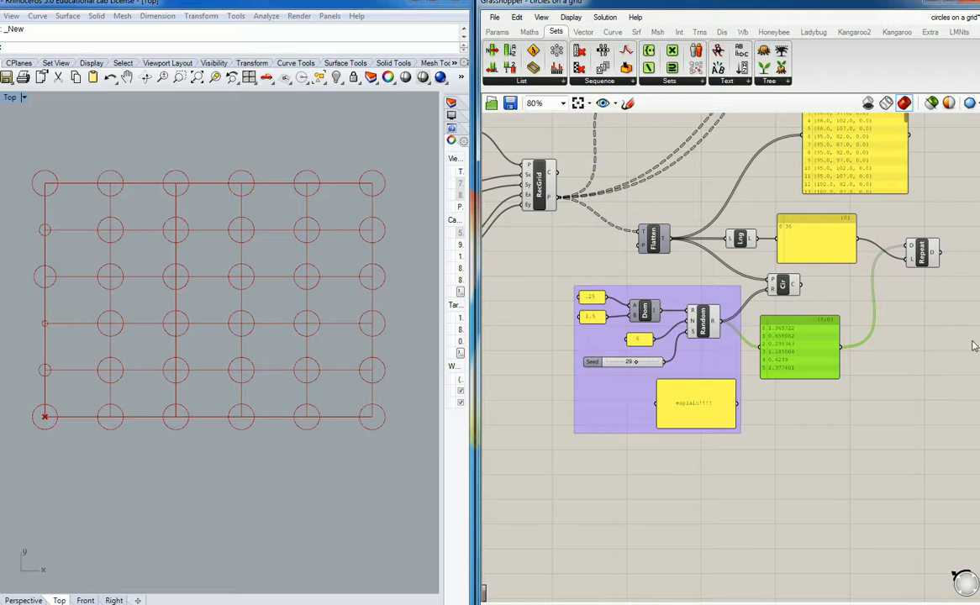
Step: Shrink the list length panel and move the Repeat Data component closer to it
{"action": "right_click_drag", "start_coordinate": [946, 348], "coordinate": [894, 359]}
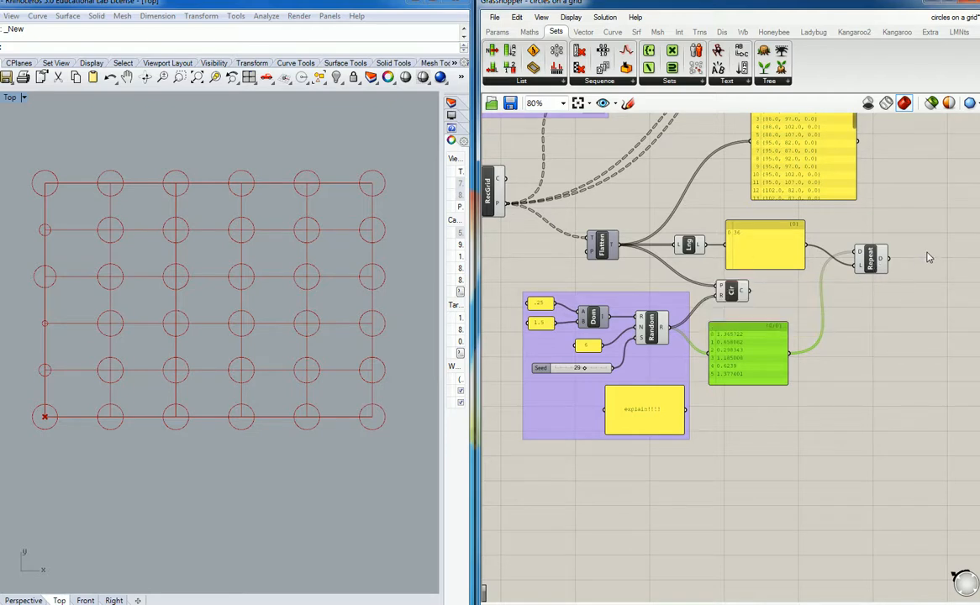
{"action": "left_click_drag", "start_coordinate": [804, 268], "coordinate": [766, 262]}
{"action": "left_click_drag", "start_coordinate": [878, 261], "coordinate": [833, 246]}
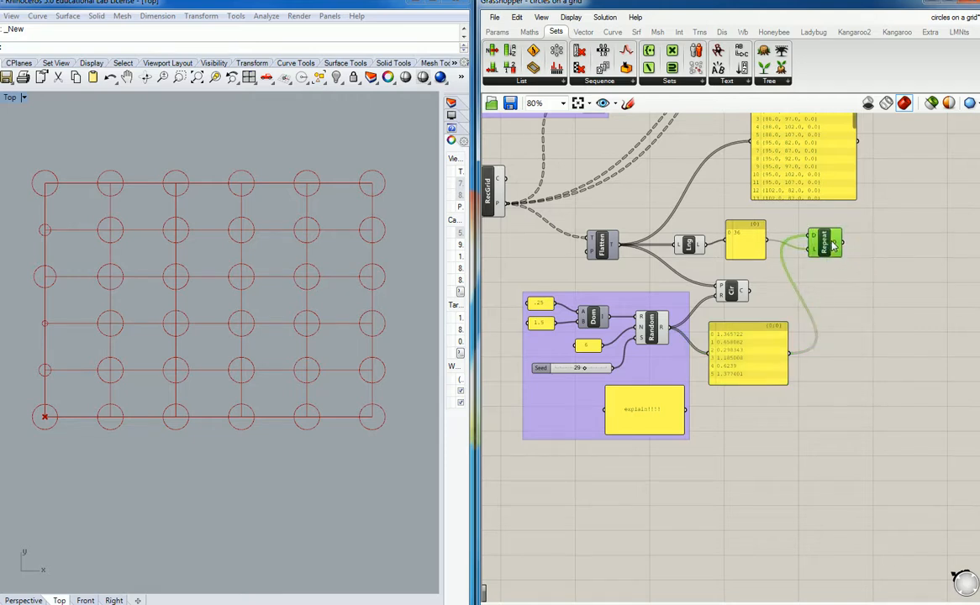
Step: Duplicate the list length panel, placing the copy after Repeat Data to show its output, and review the repeated values
{"action": "left_click", "coordinate": [748, 242]}
{"action": "key", "text": "ctrl+c"}
{"action": "key", "text": "ctrl+v"}
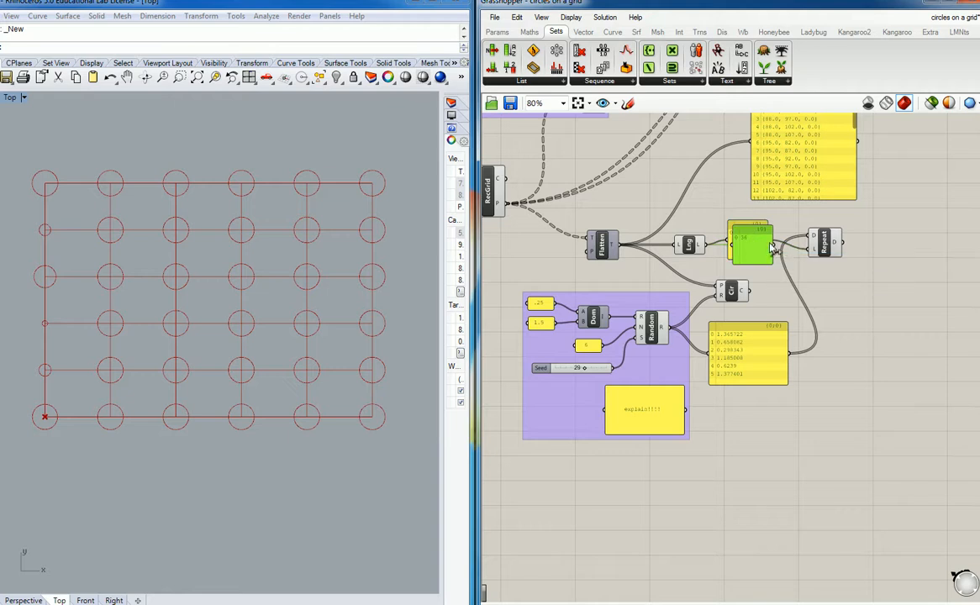
{"action": "left_click_drag", "start_coordinate": [762, 248], "coordinate": [943, 262]}
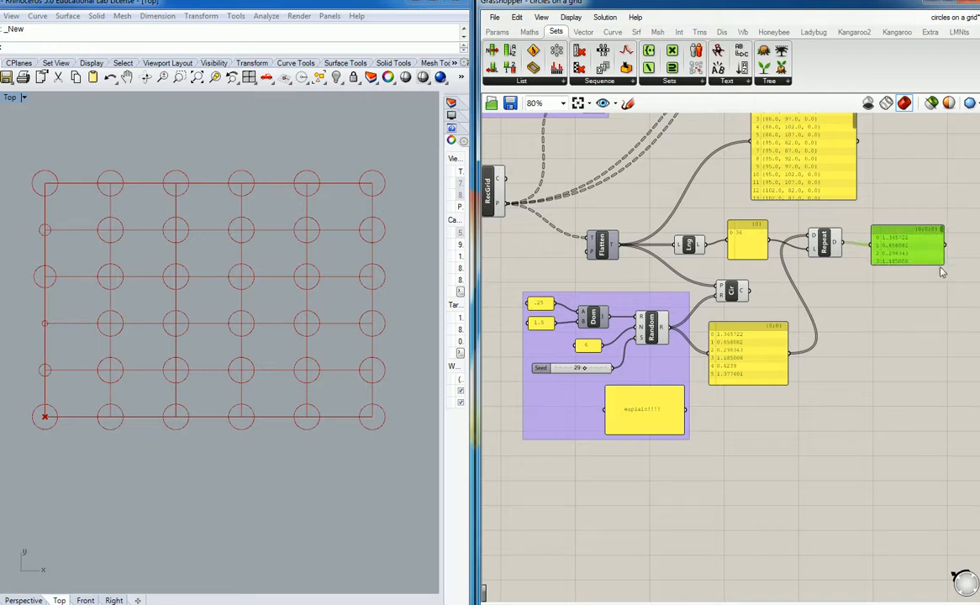
{"action": "left_click_drag", "start_coordinate": [942, 231], "coordinate": [947, 271]}
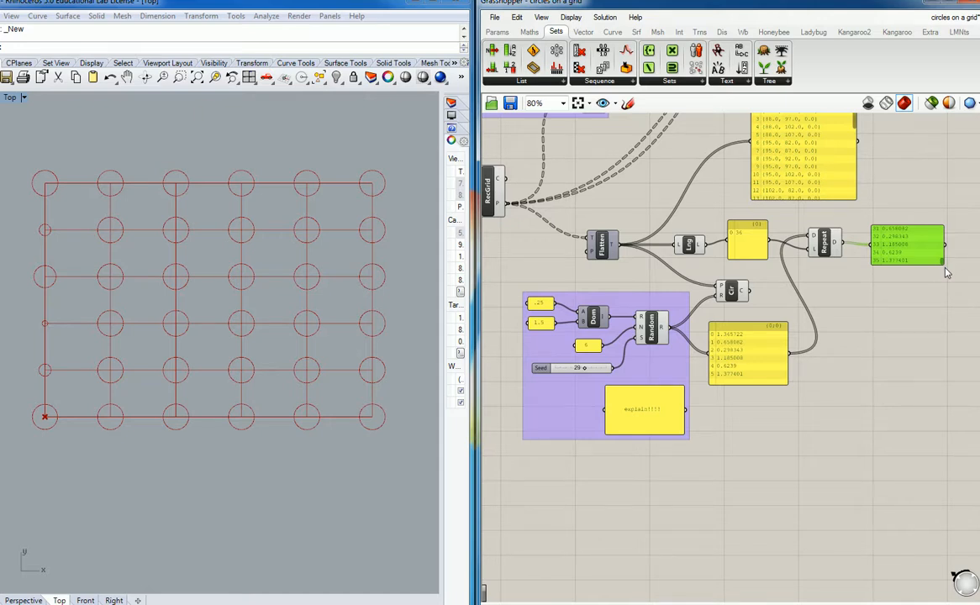
{"action": "left_click_drag", "start_coordinate": [941, 261], "coordinate": [937, 228]}
{"action": "scroll", "coordinate": [916, 252], "scroll_direction": "up", "scroll_amount": 3}
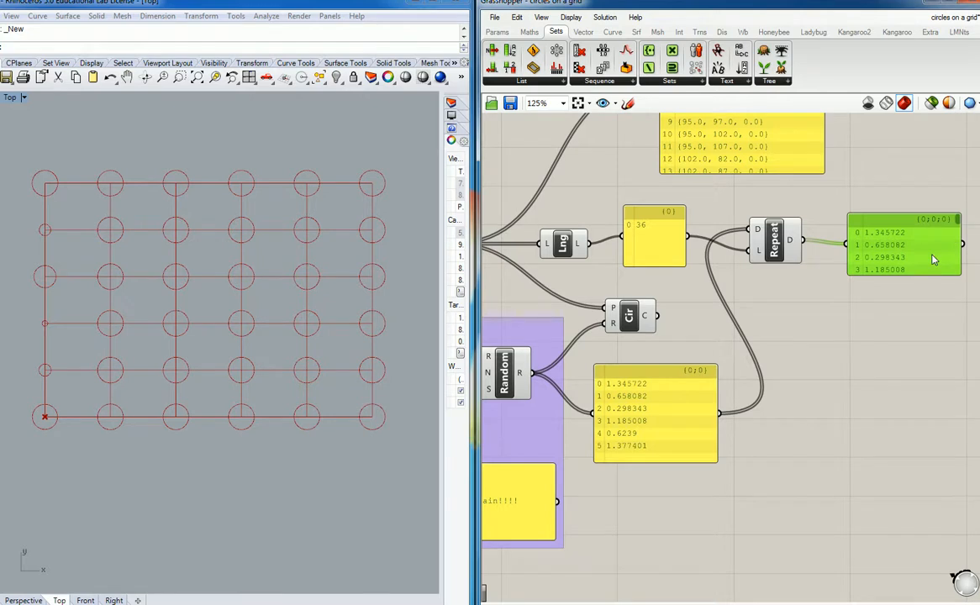
{"action": "scroll", "coordinate": [932, 260], "scroll_direction": "down", "scroll_amount": 2}
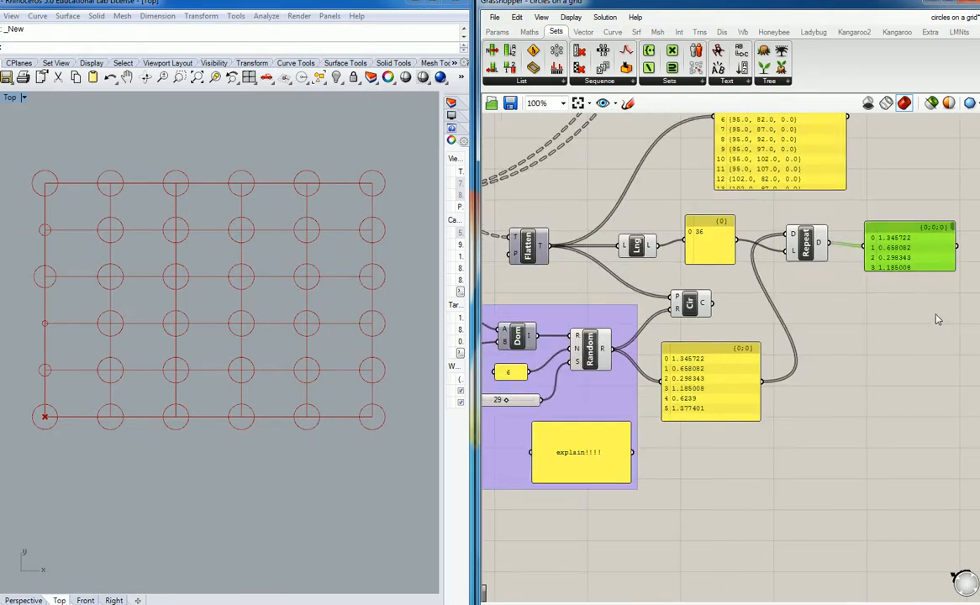
Step: Move Circle beside the repeated values panel and replace the Flatten connection on its plane input with that panel's output
{"action": "scroll", "coordinate": [939, 320], "scroll_direction": "down", "scroll_amount": 2}
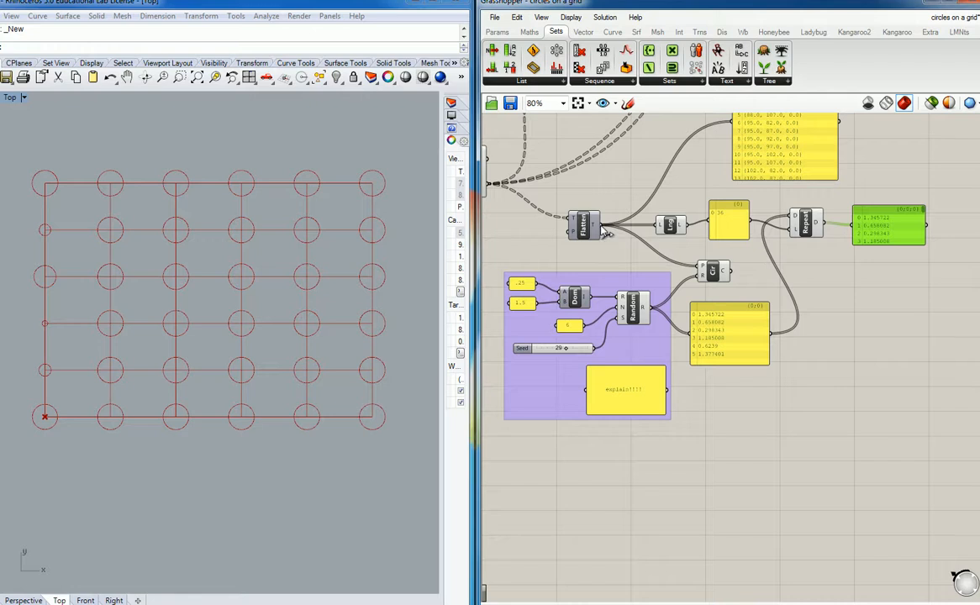
{"action": "right_click", "coordinate": [704, 269]}
{"action": "mouse_move", "coordinate": [756, 323]}
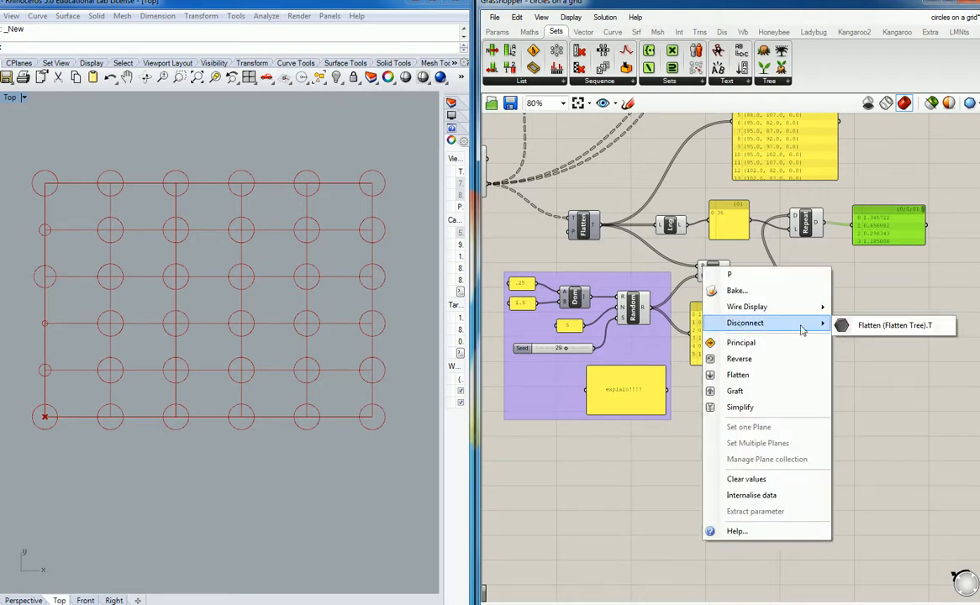
{"action": "left_click", "coordinate": [874, 322]}
{"action": "mouse_move", "coordinate": [719, 284]}
{"action": "left_mouse_down"}
{"action": "mouse_move", "coordinate": [950, 284]}
{"action": "mouse_move", "coordinate": [961, 257]}
{"action": "left_mouse_up"}
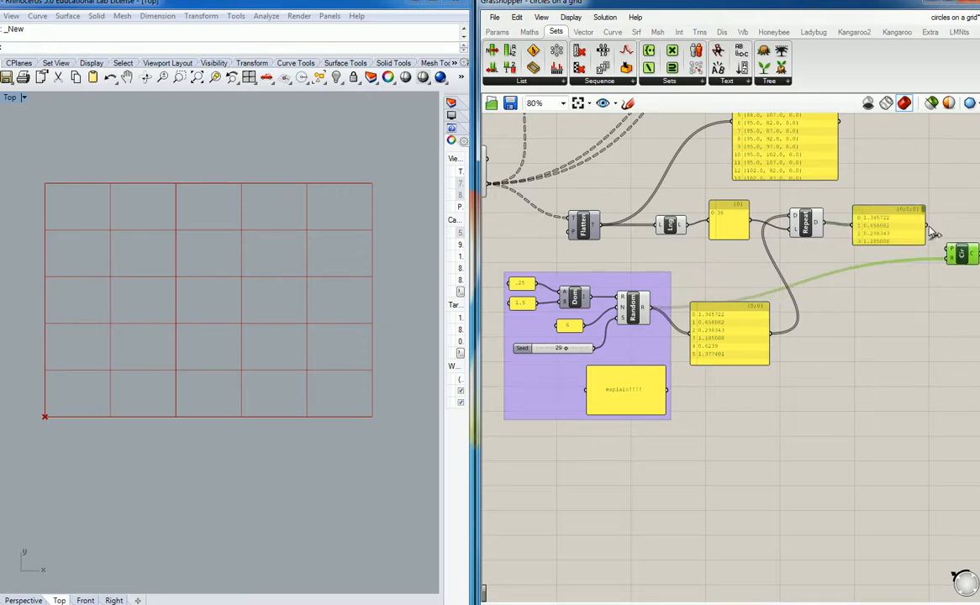
{"action": "left_click_drag", "start_coordinate": [927, 225], "coordinate": [948, 252]}
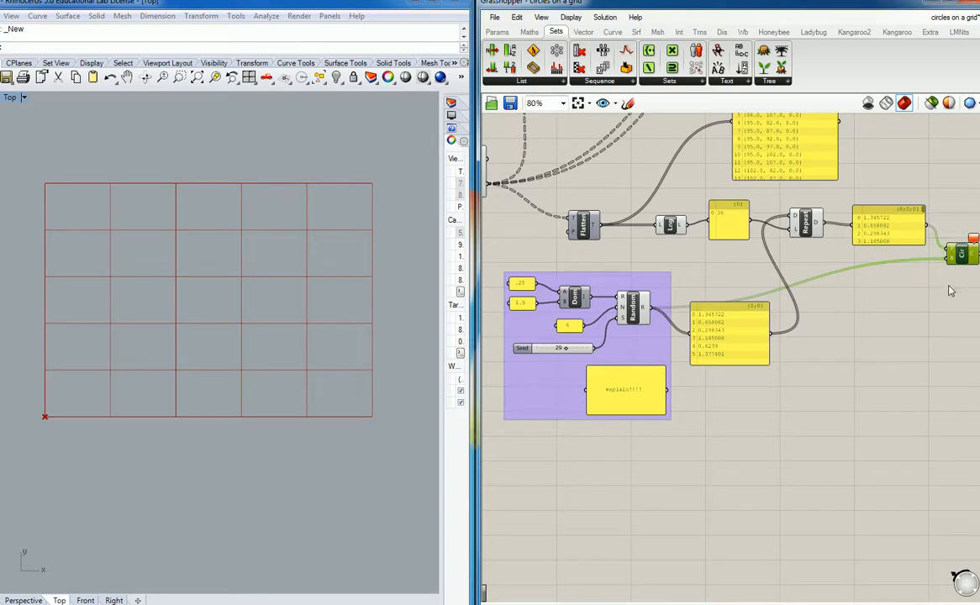